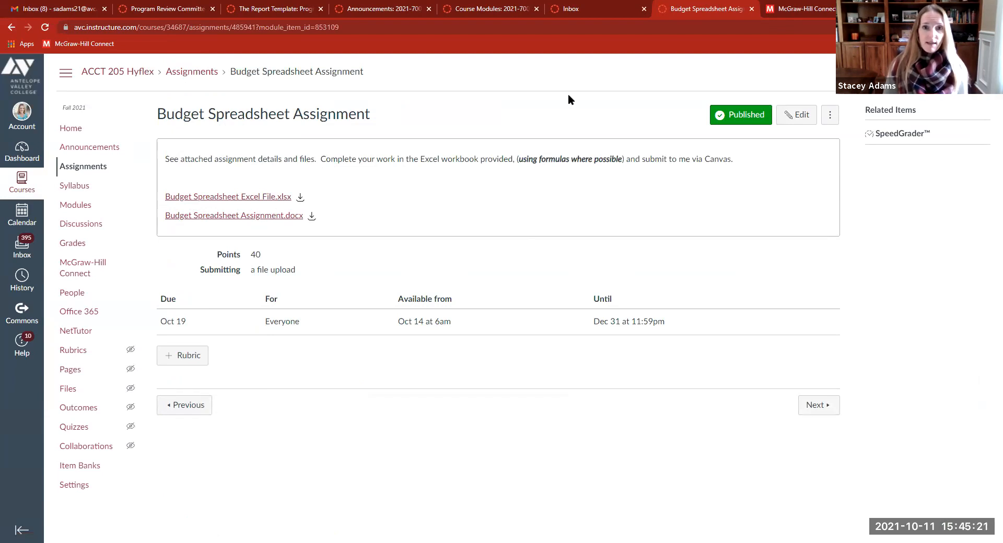
Circle the Excel workbook attachment and the Office 365 course link, then clear the marks.
mouse_move(261, 179)
mouse_down()
mouse_move(229, 189)
mouse_move(281, 195)
mouse_move(255, 179)
mouse_up()
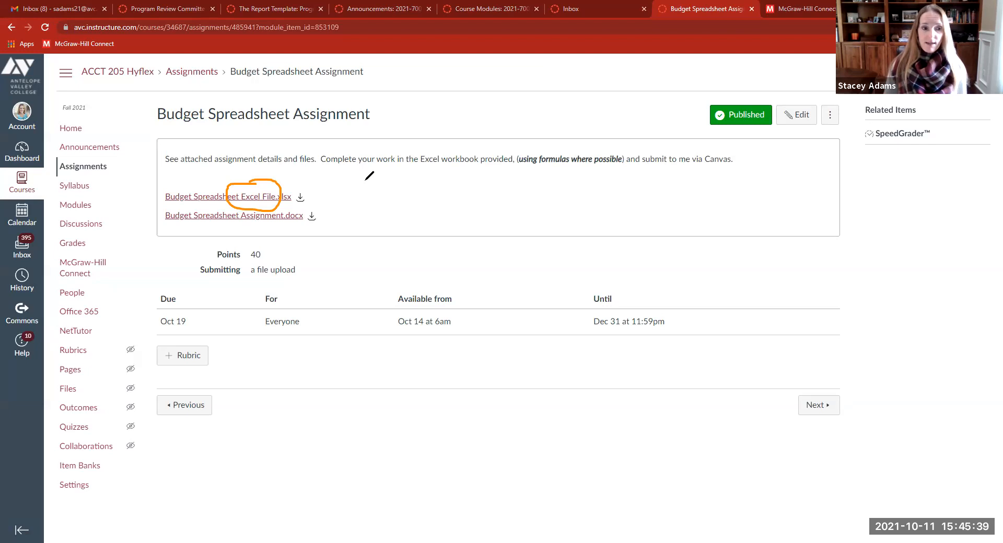
mouse_move(86, 303)
mouse_down()
mouse_move(46, 318)
mouse_move(105, 301)
mouse_move(87, 299)
mouse_up()
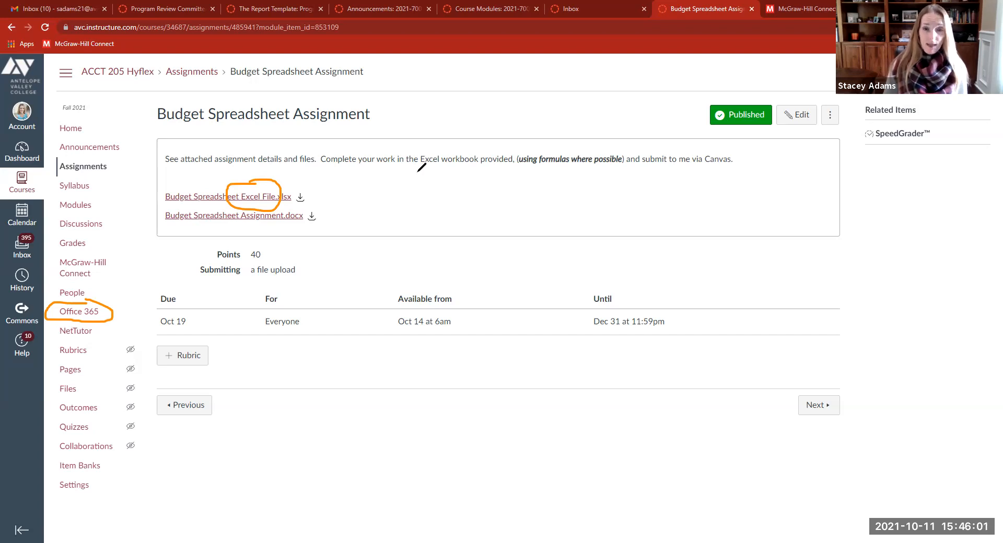
click(597, 86)
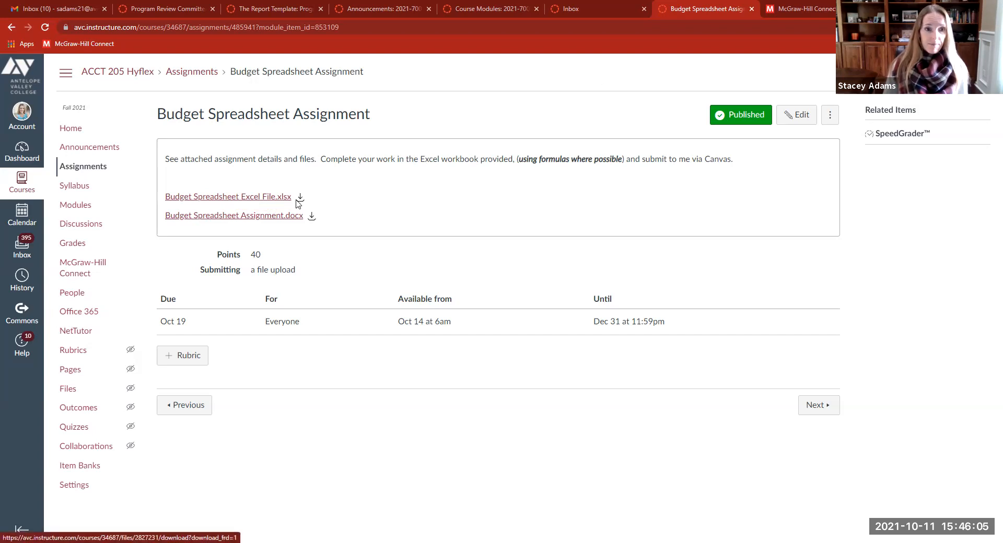
Preview and download Budget Spreadsheet Excel File.xlsx, then close it and preview the assignment document.
click(248, 202)
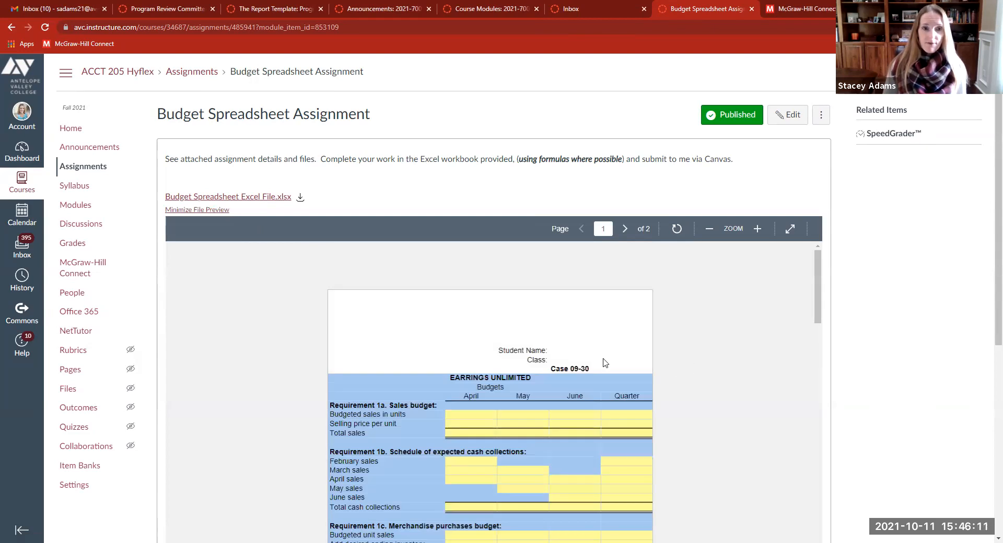
click(300, 200)
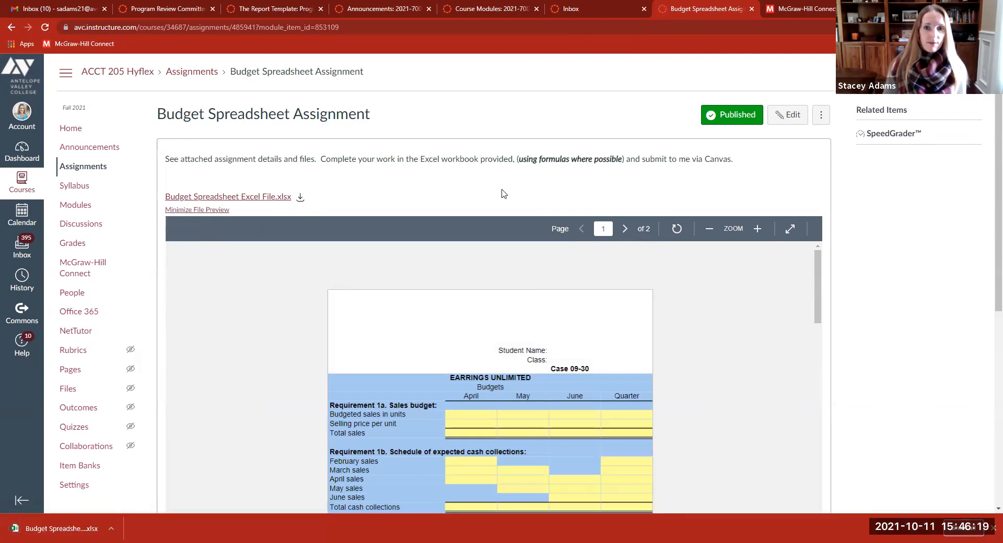
scroll(780, 176, down, 1)
scroll(784, 183, up, 1)
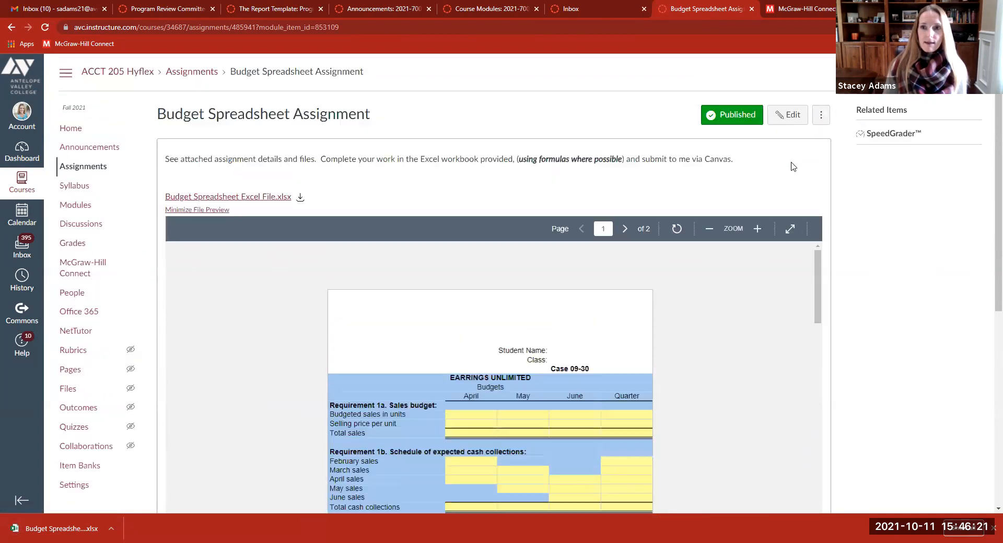
scroll(248, 221, down, 4)
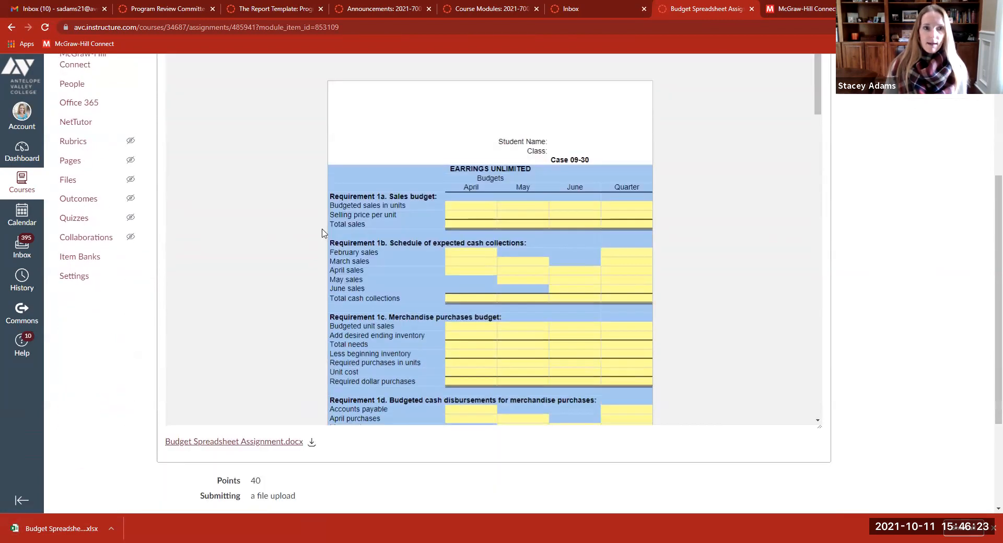
scroll(248, 220, up, 3)
click(212, 158)
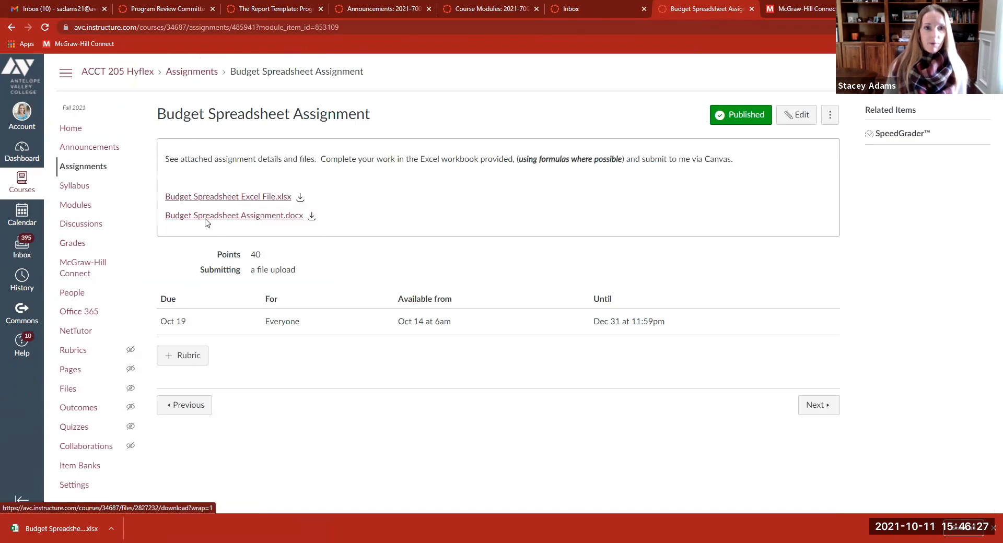
click(249, 215)
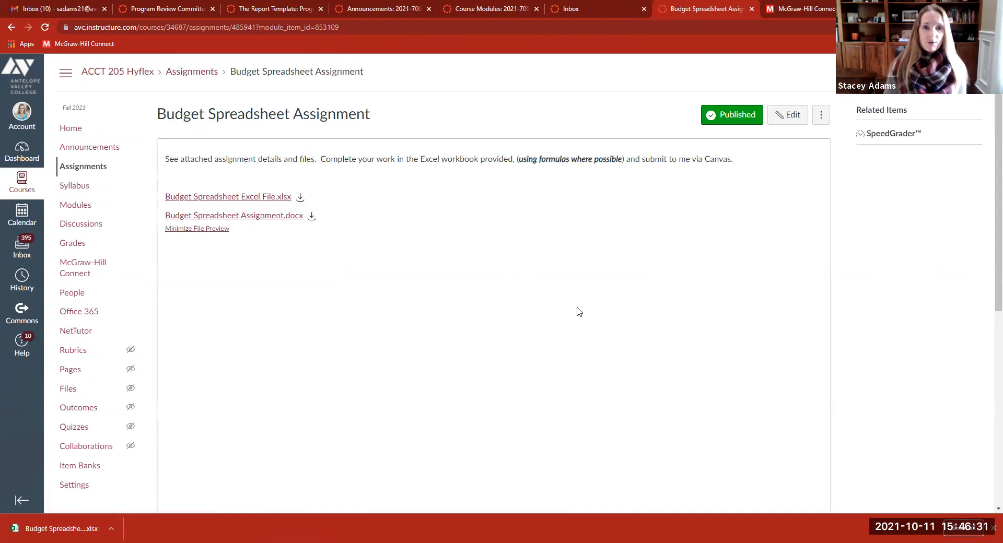
Scroll through the Budget Spreadsheet Assignment.docx preview to read the Acct 205 case instructions.
scroll(583, 262, down, 5)
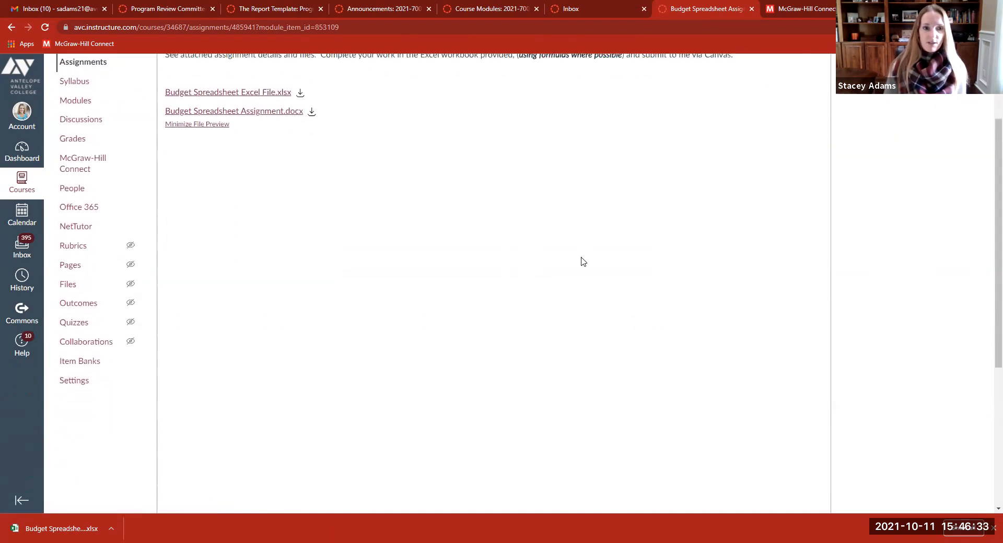
scroll(583, 262, up, 4)
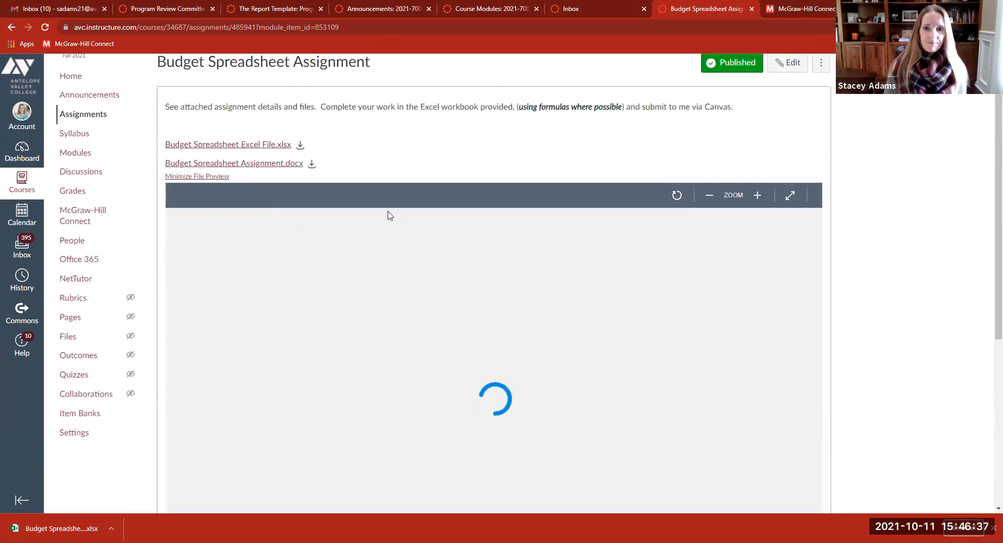
scroll(614, 324, down, 2)
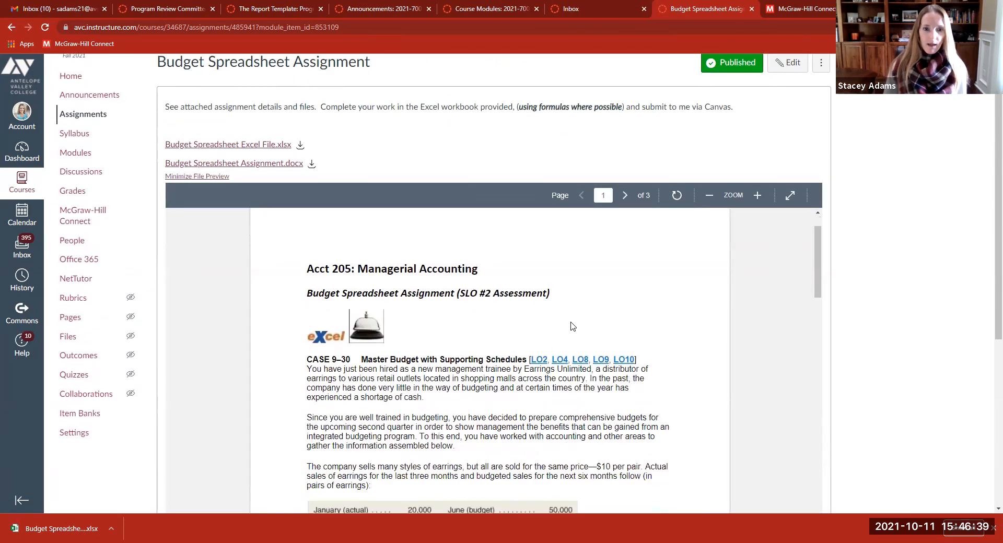
scroll(390, 200, down, 2)
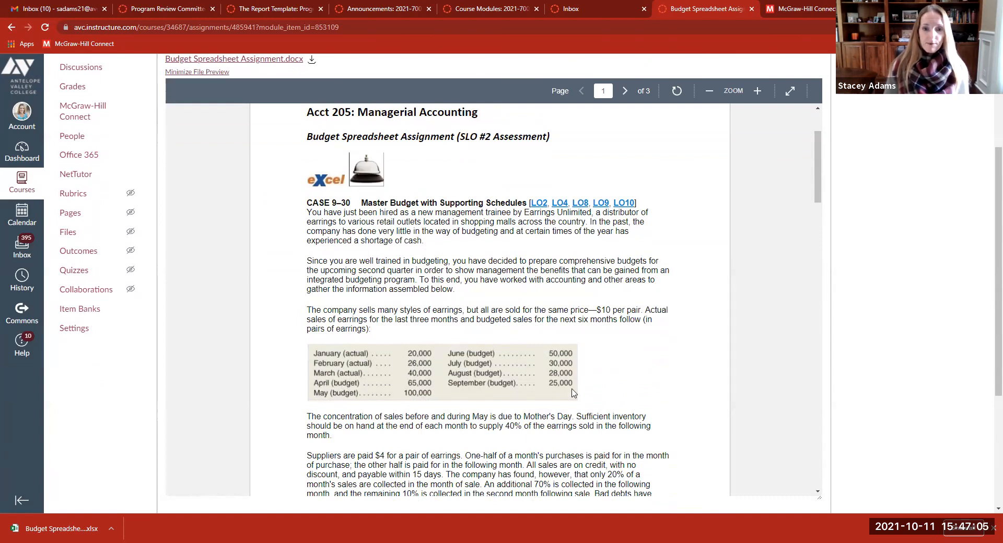
scroll(621, 355, down, 2)
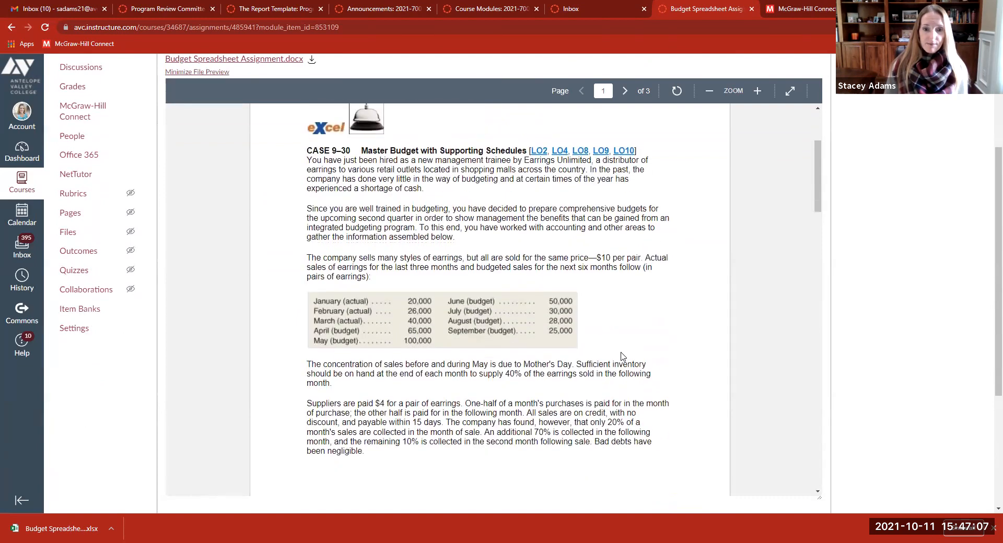
scroll(612, 352, down, 1)
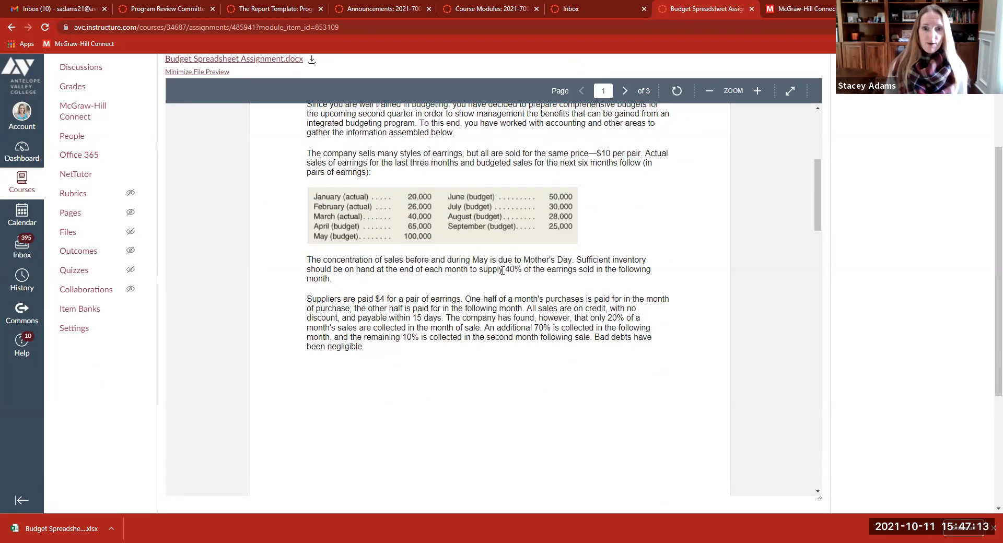
drag(502, 270, 578, 270)
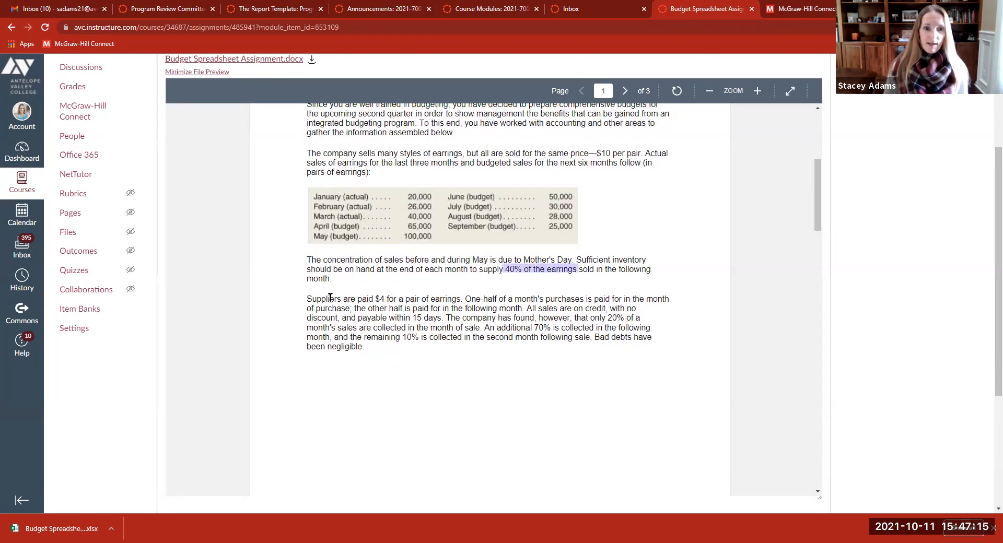
drag(376, 299, 440, 299)
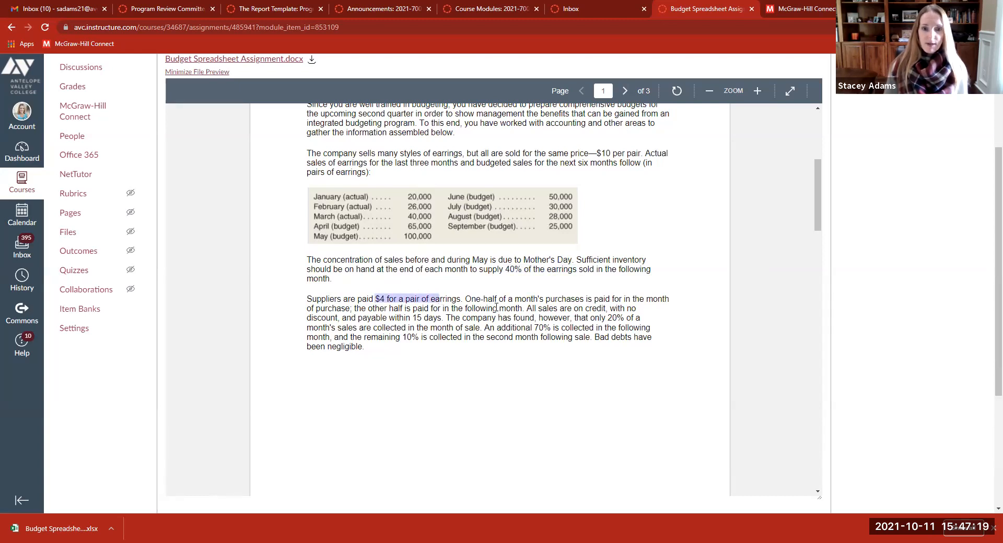
scroll(496, 307, down, 4)
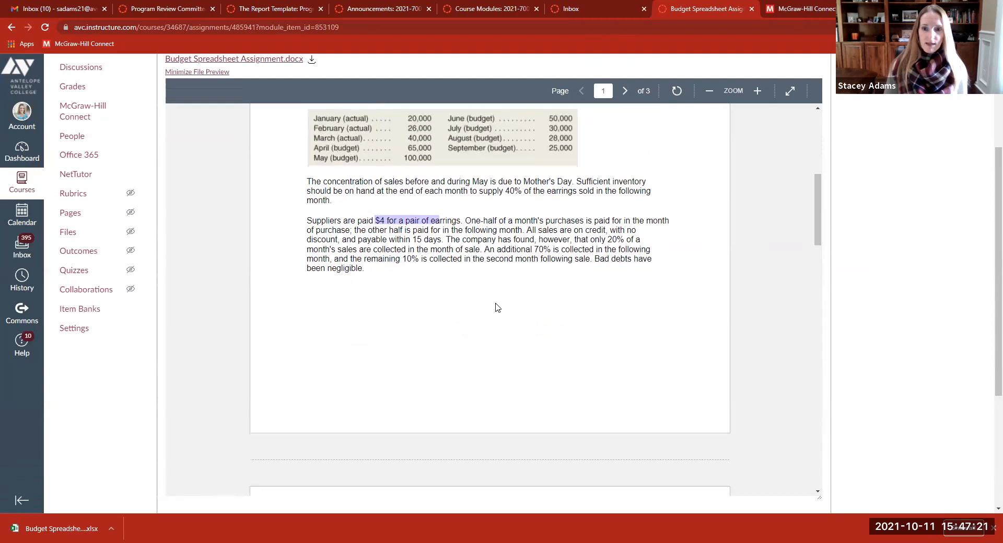
scroll(496, 306, down, 5)
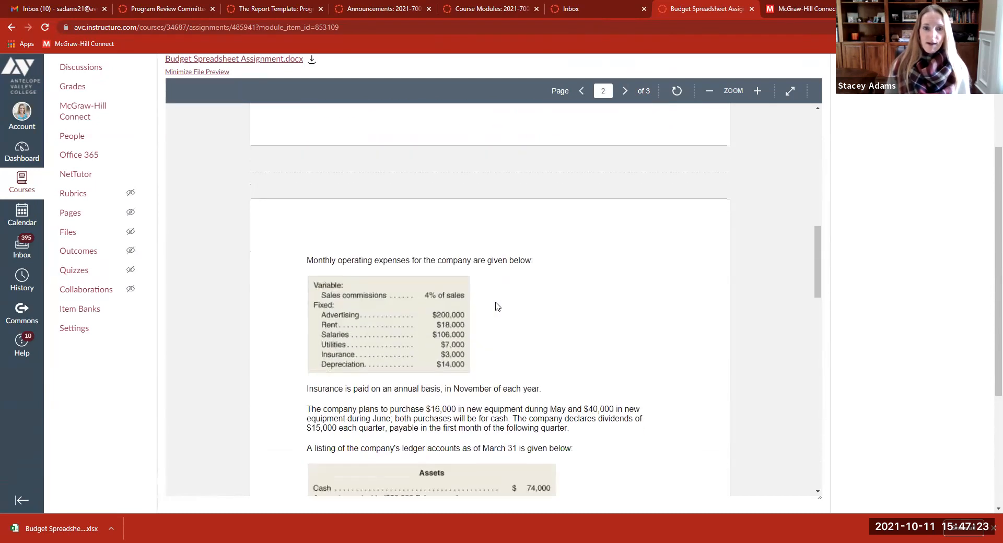
scroll(496, 303, down, 1)
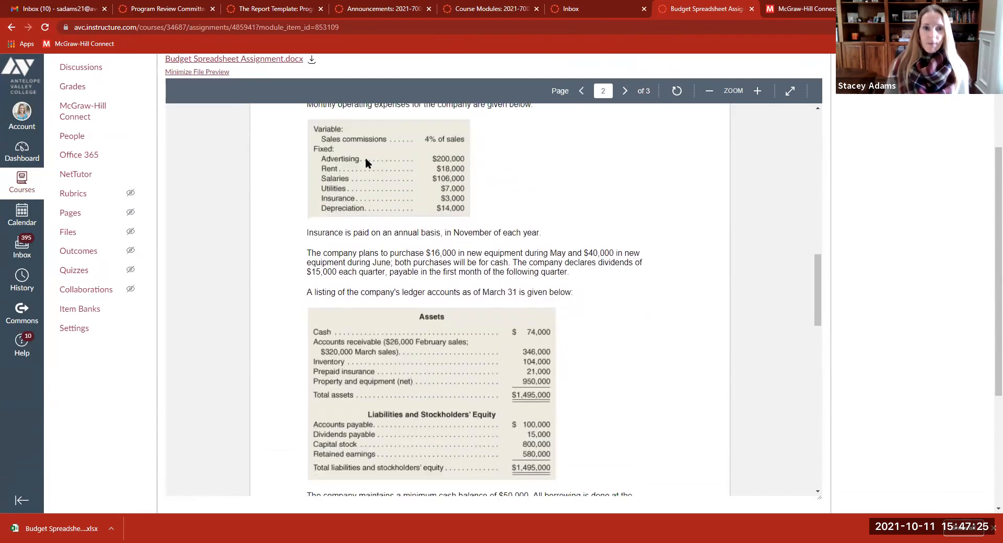
scroll(336, 200, up, 1)
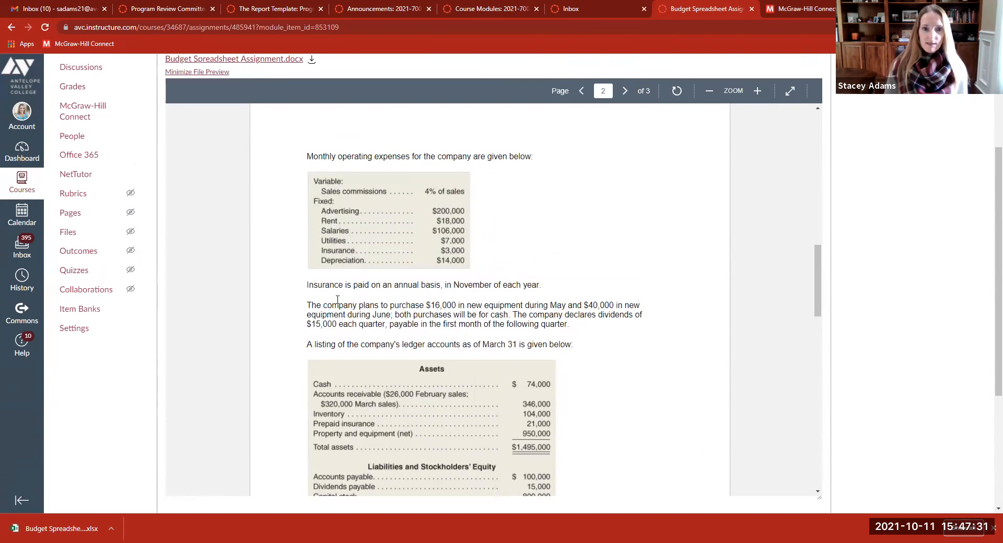
scroll(339, 300, down, 2)
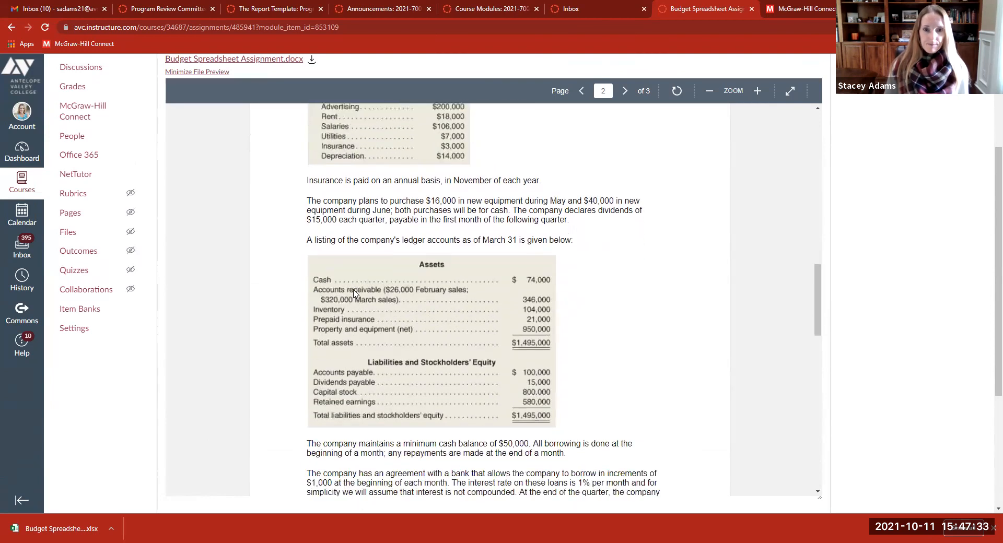
scroll(352, 293, down, 2)
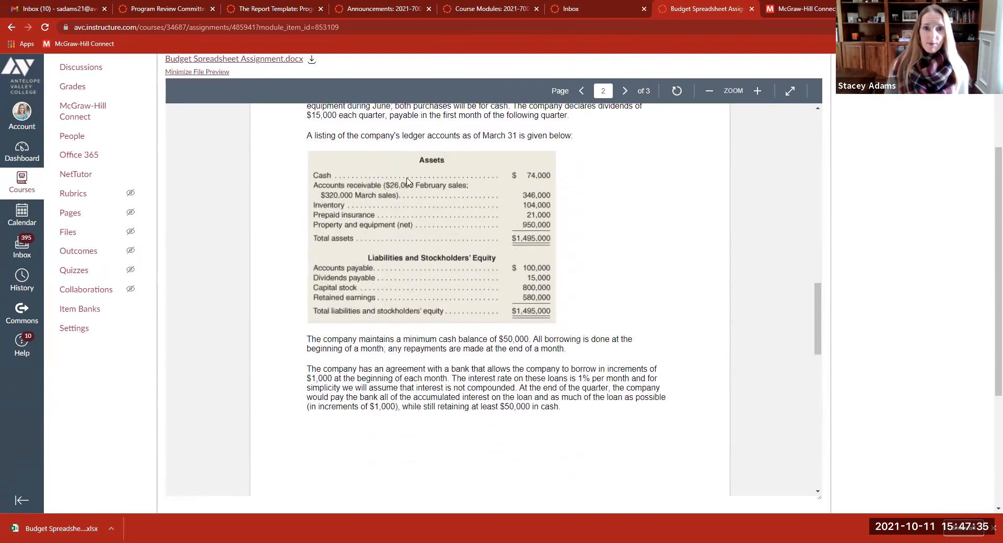
drag(482, 136, 530, 136)
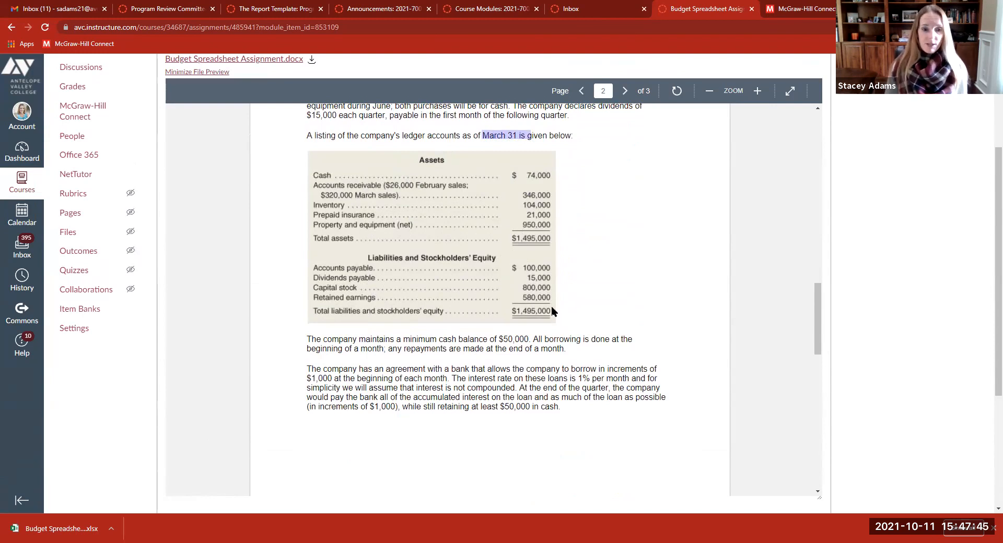
scroll(549, 319, down, 1)
scroll(549, 318, down, 1)
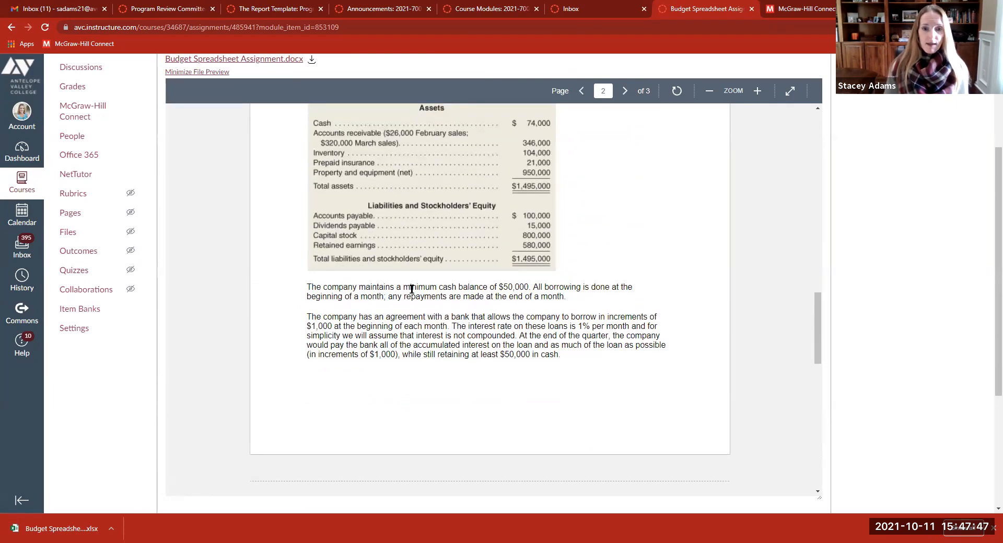
scroll(410, 287, down, 2)
scroll(411, 288, down, 2)
scroll(366, 172, down, 1)
scroll(358, 165, down, 3)
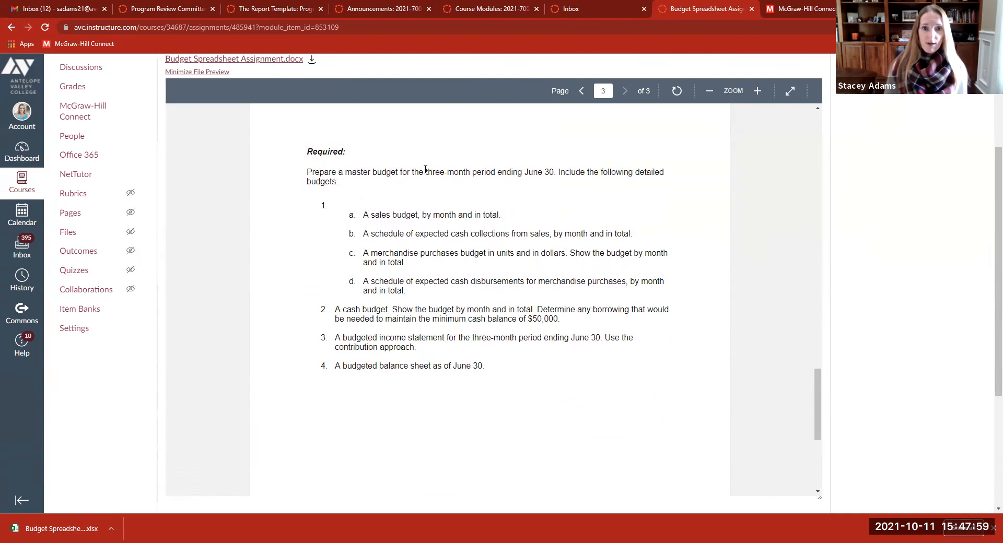
Highlight the three-month period ending June 30, then return to page 2's operating expenses table.
drag(425, 172, 553, 171)
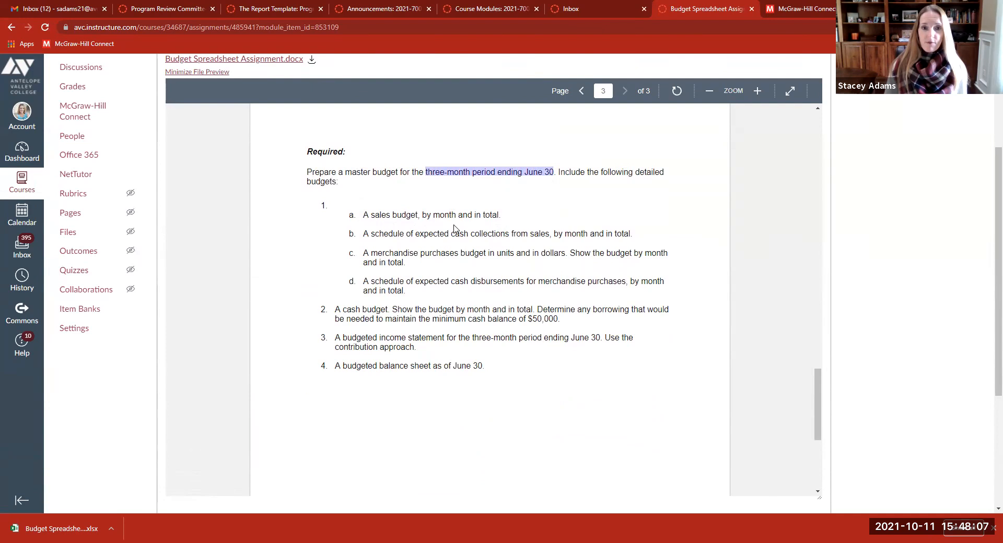
click(365, 238)
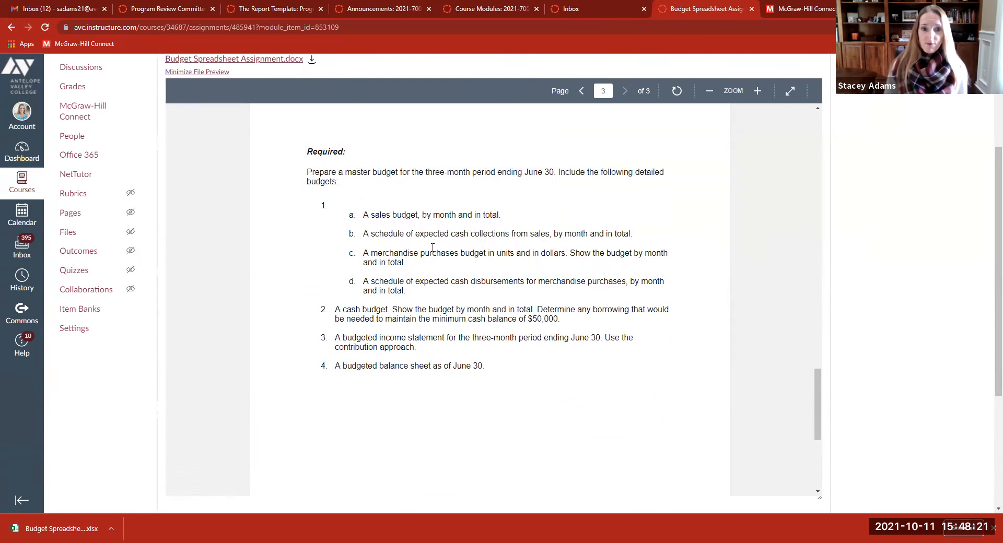
scroll(358, 256, down, 2)
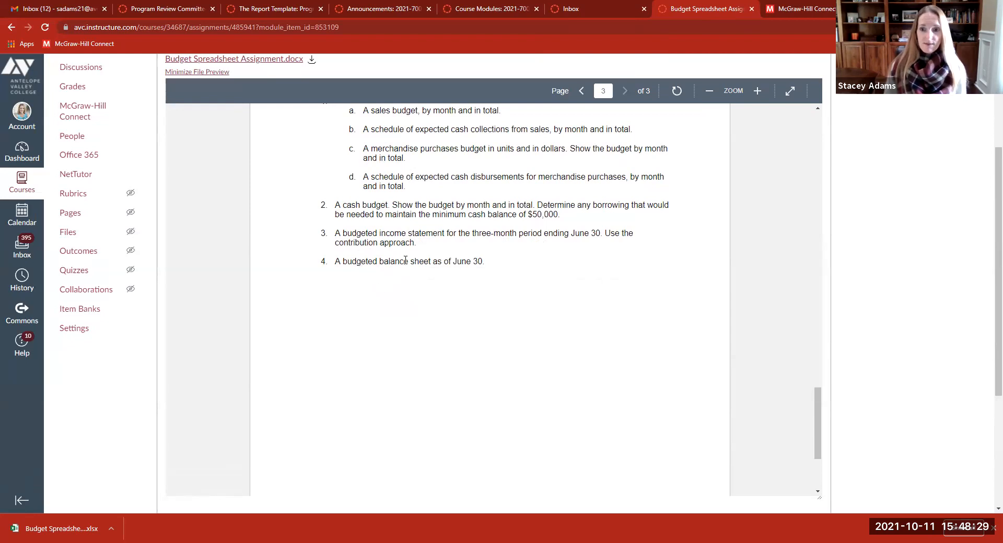
scroll(405, 260, up, 4)
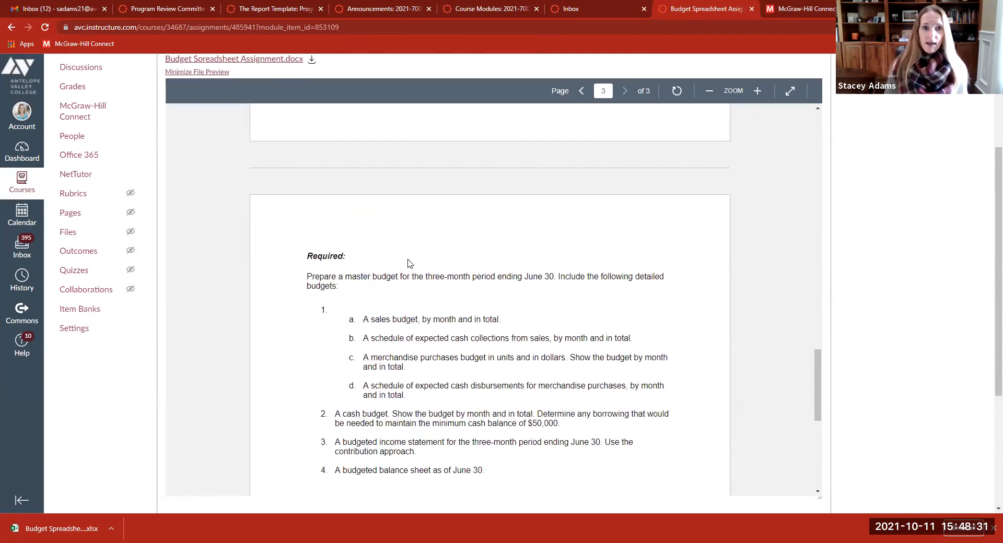
scroll(409, 262, up, 2)
scroll(416, 276, up, 5)
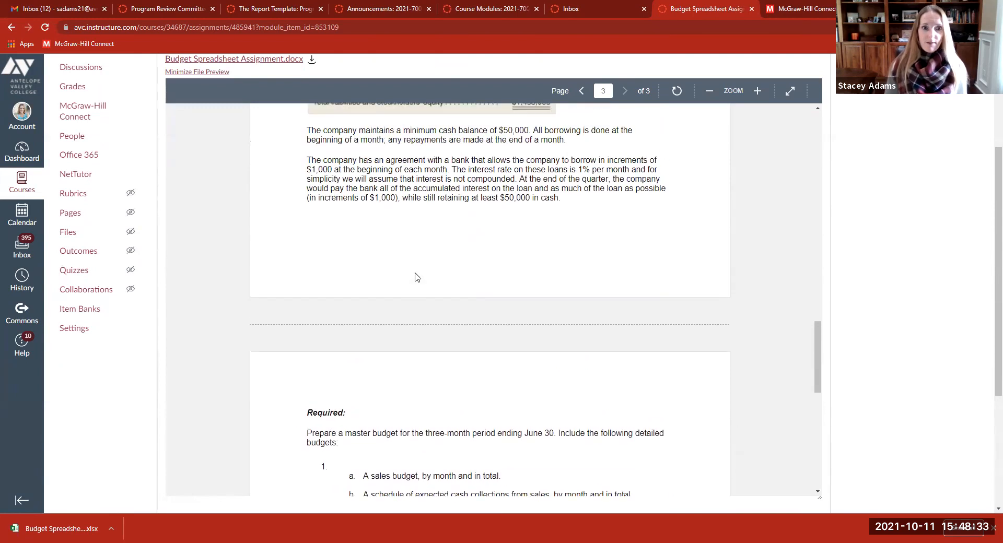
scroll(415, 272, up, 6)
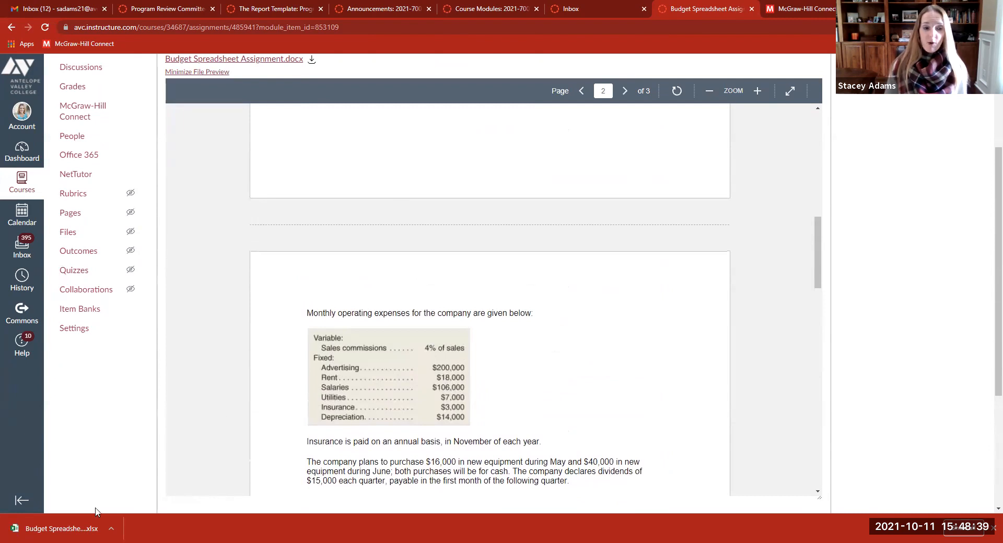
Try to open the previously downloaded budget spreadsheet from the download bar.
click(48, 529)
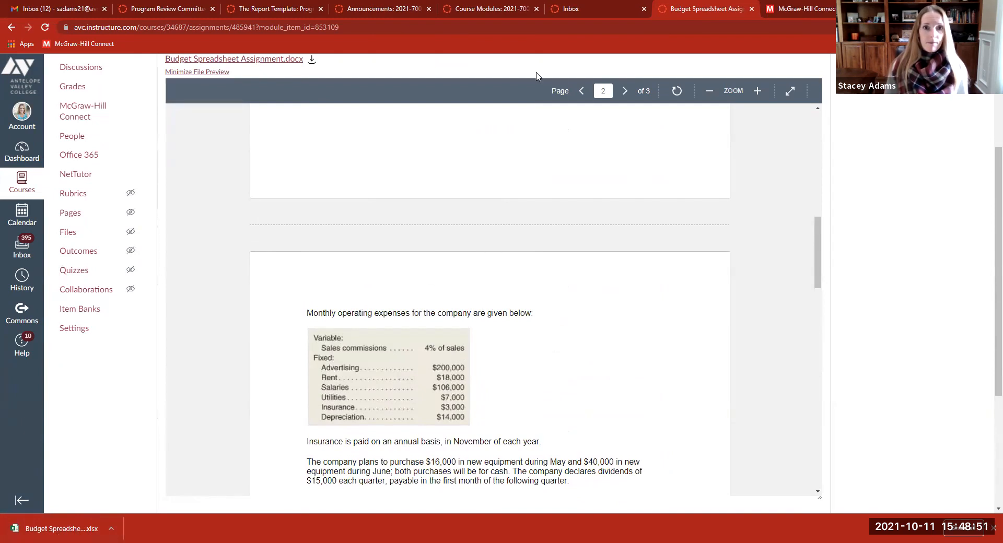
click(59, 529)
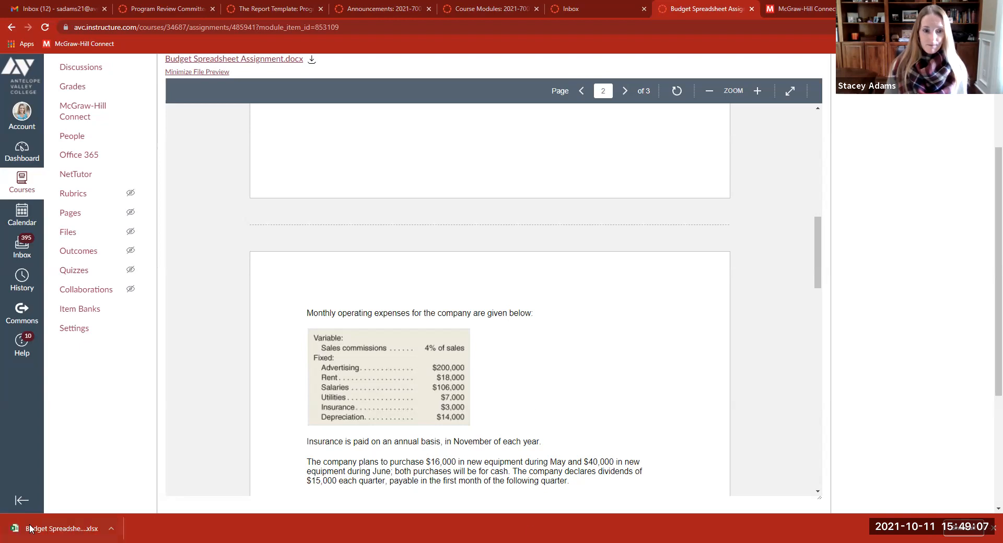
click(61, 530)
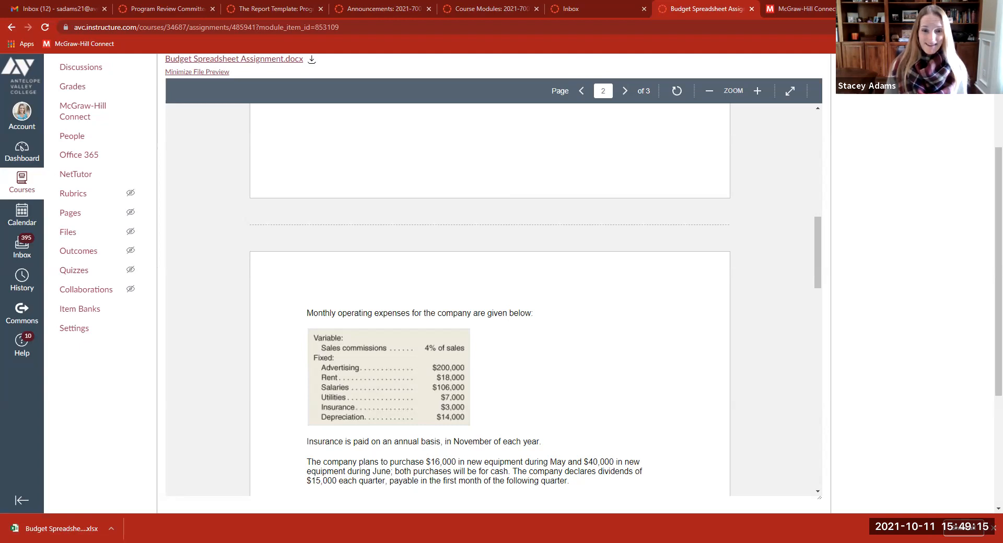
click(110, 529)
click(122, 472)
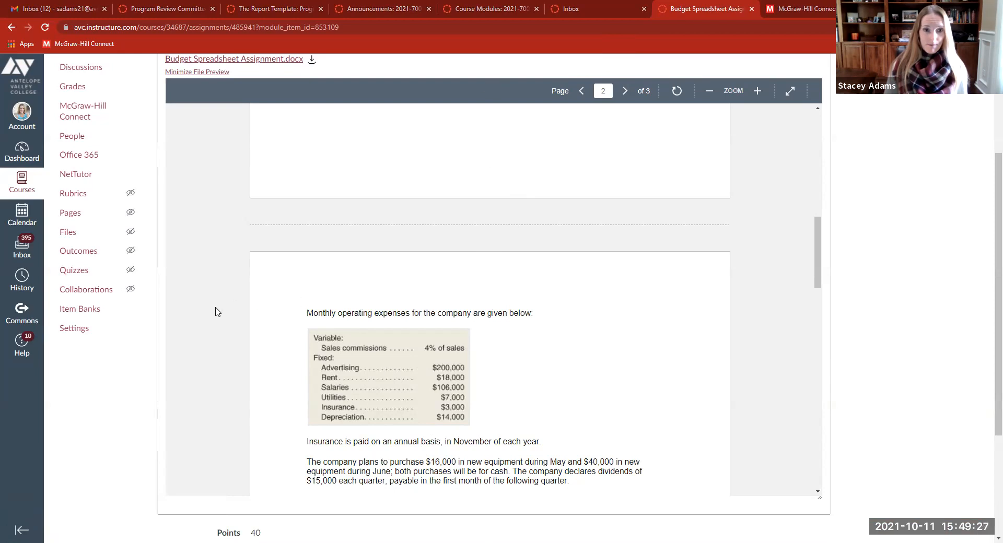
Download Budget Spreadsheet Excel File.xlsx again and open it from the download item's menu.
scroll(378, 329, up, 12)
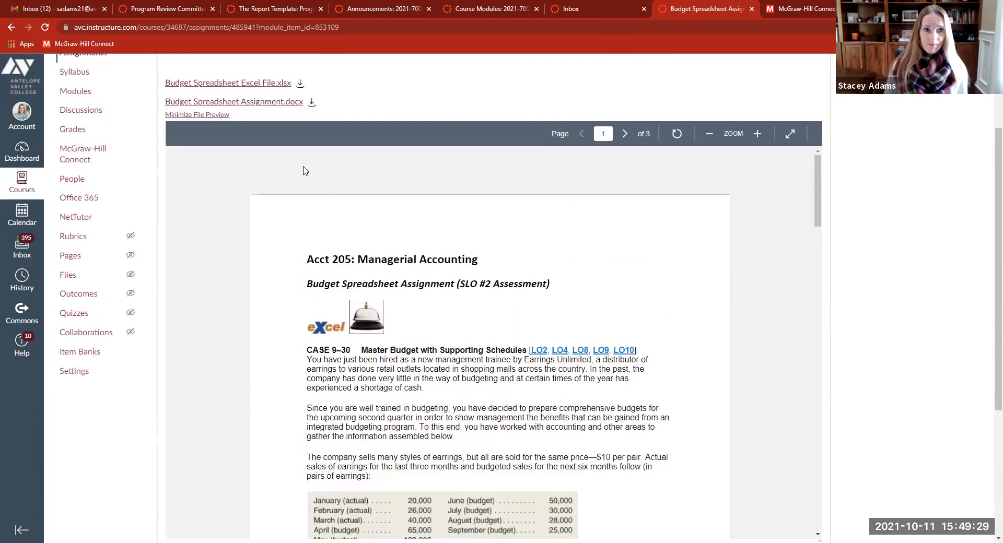
scroll(305, 170, up, 2)
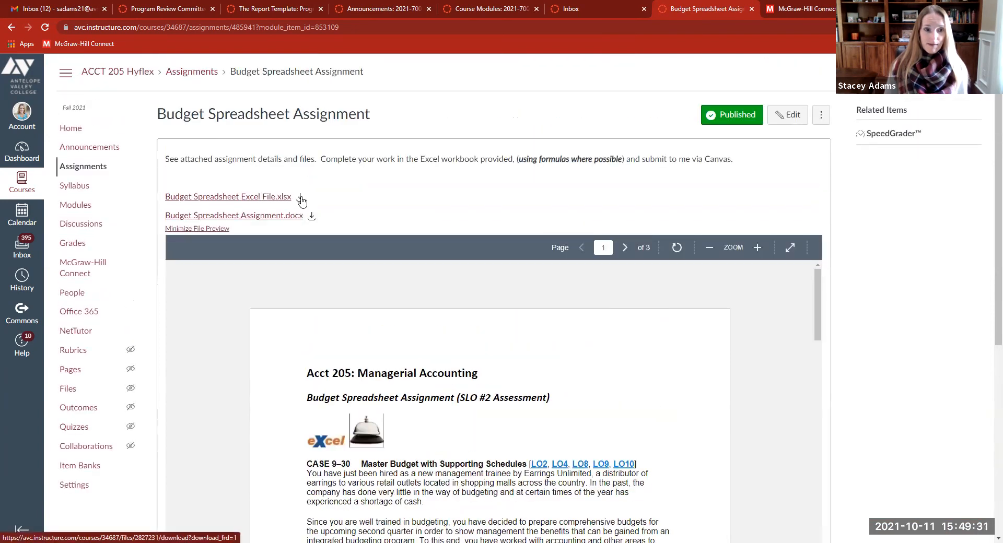
click(301, 199)
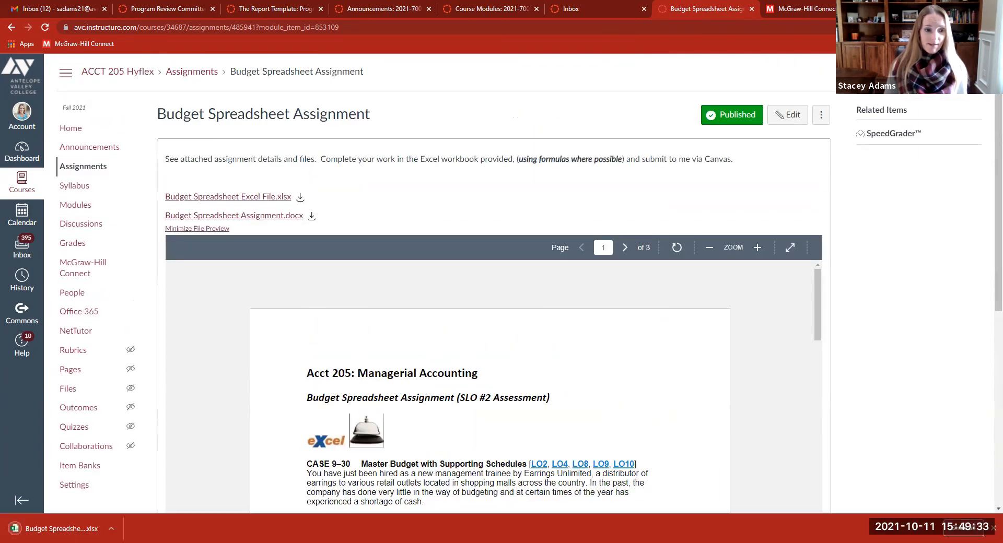
click(55, 529)
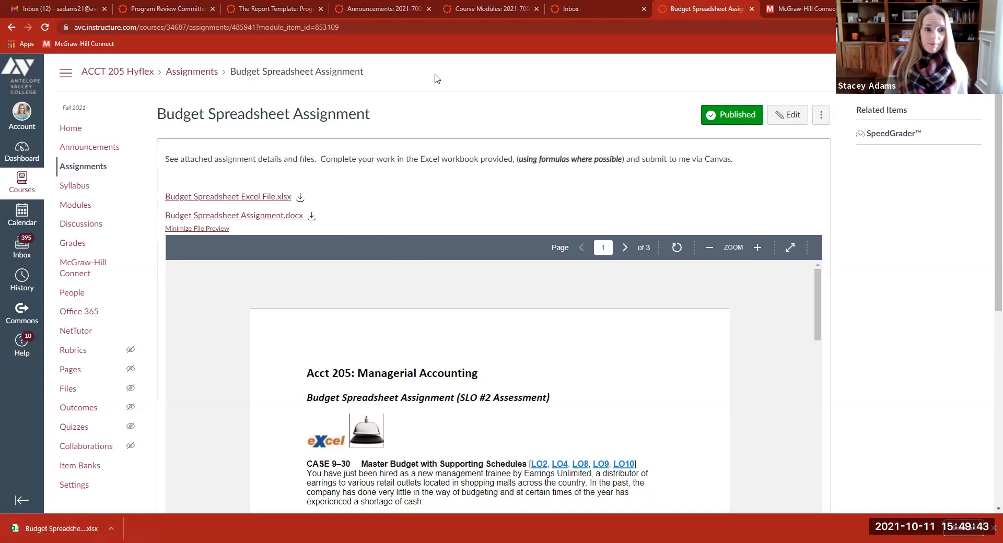
click(111, 528)
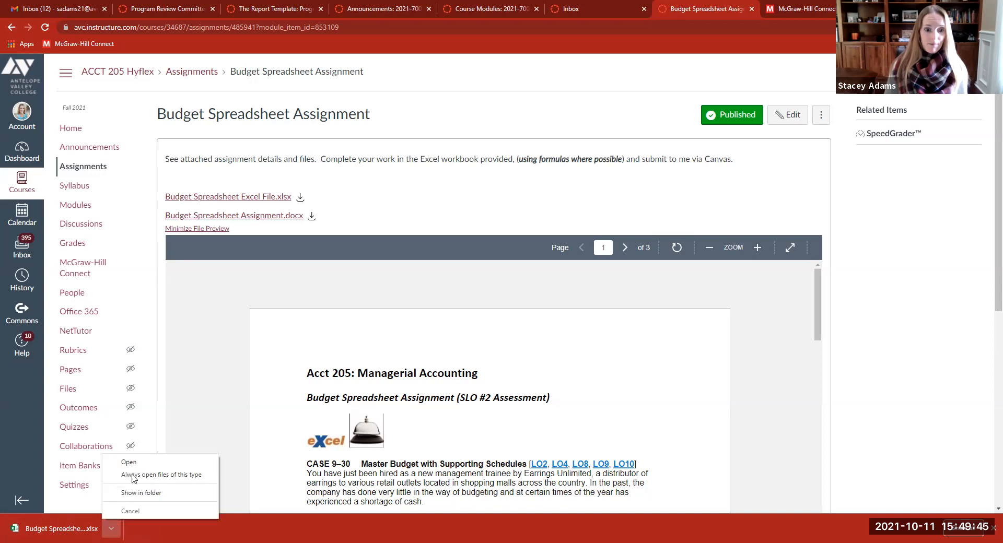
click(129, 462)
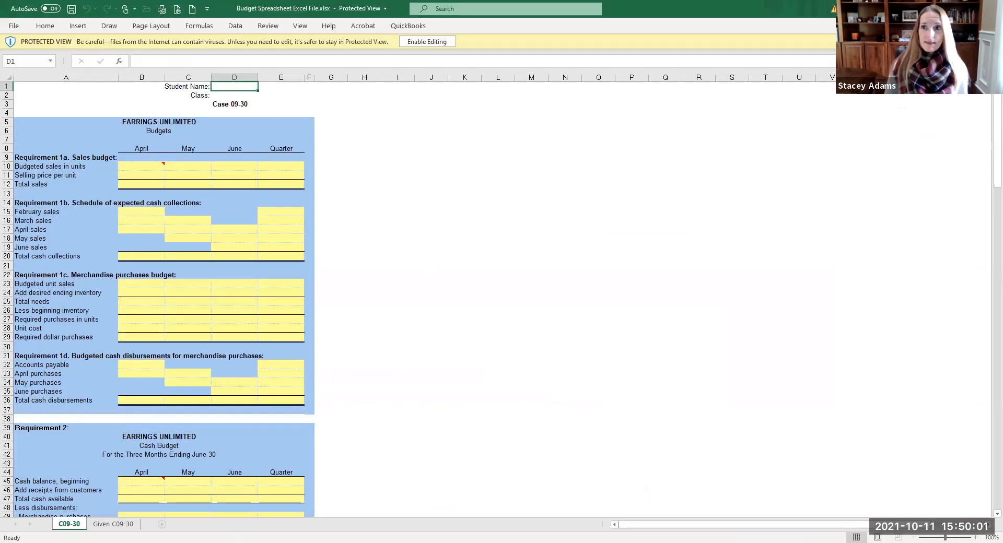
Shrink the Excel window, enable editing, and start entering the student's name in D1.
drag(246, 13, 515, 14)
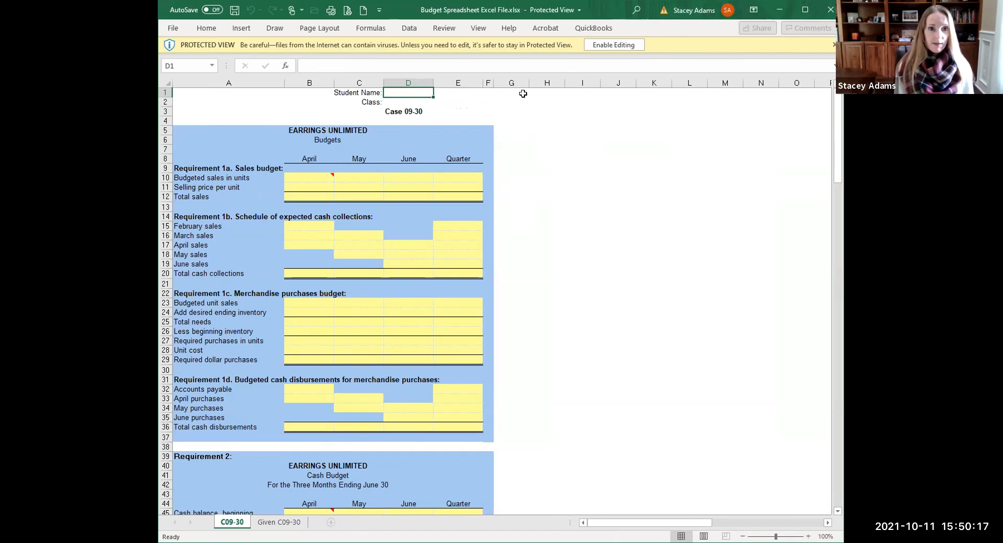
click(607, 45)
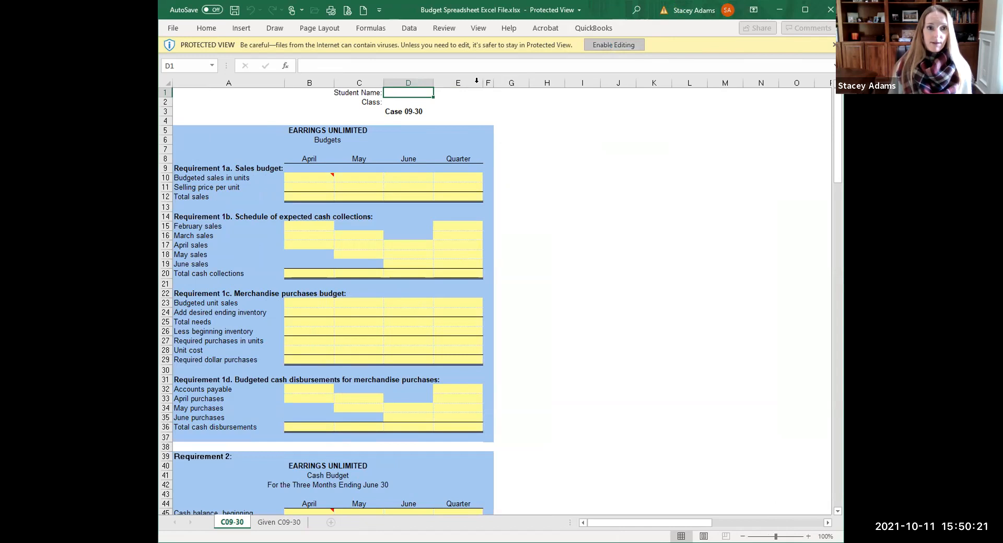
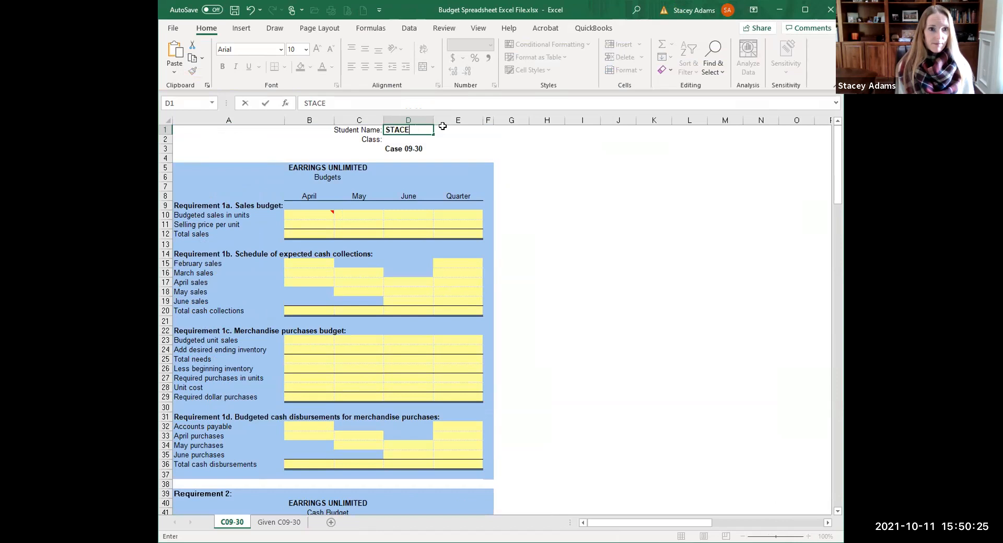
Correct the typo in the student's name in D1, commit it, and select cell B10.
key(BackSpace)
key(BackSpace)
key(BackSpace)
text(AMS)
key(Return)
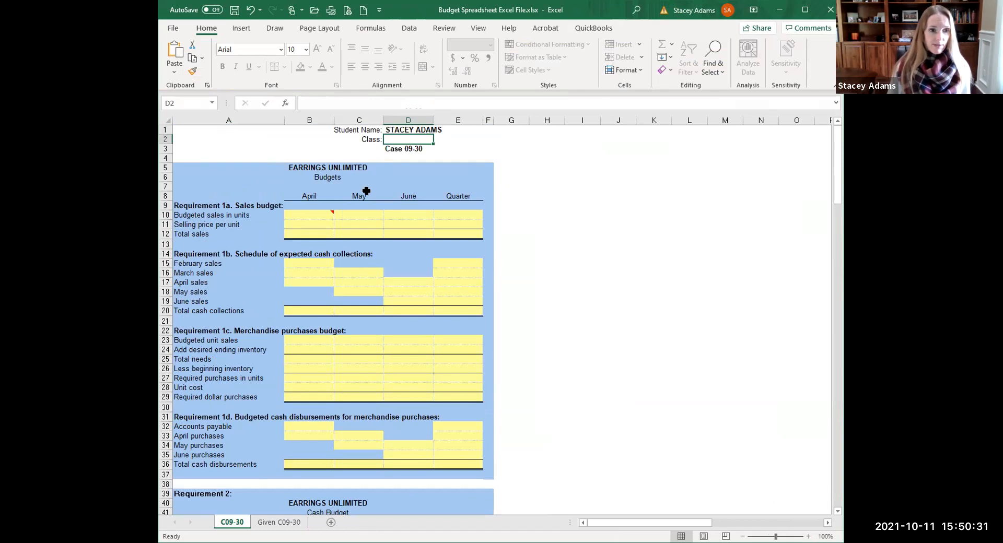
scroll(380, 238, down, 1)
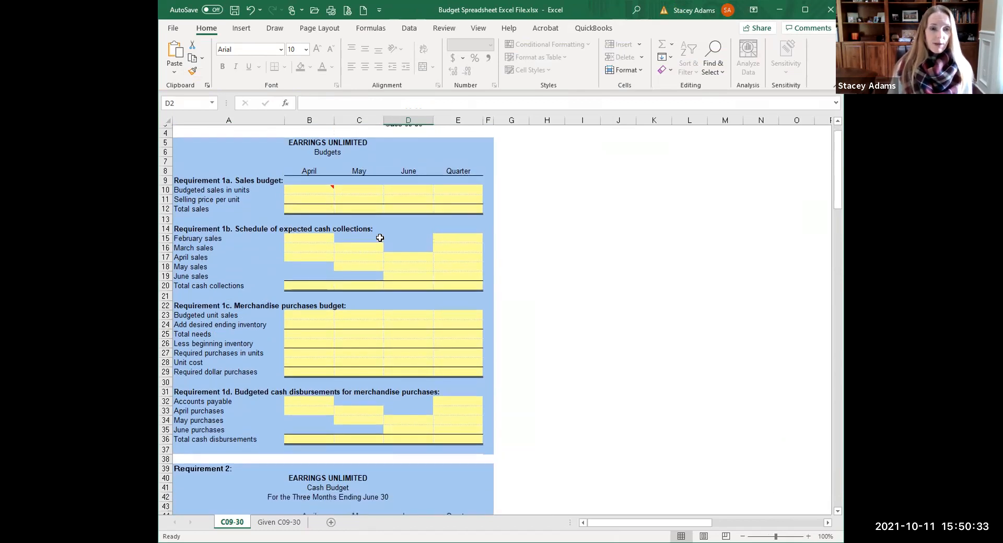
scroll(379, 238, up, 1)
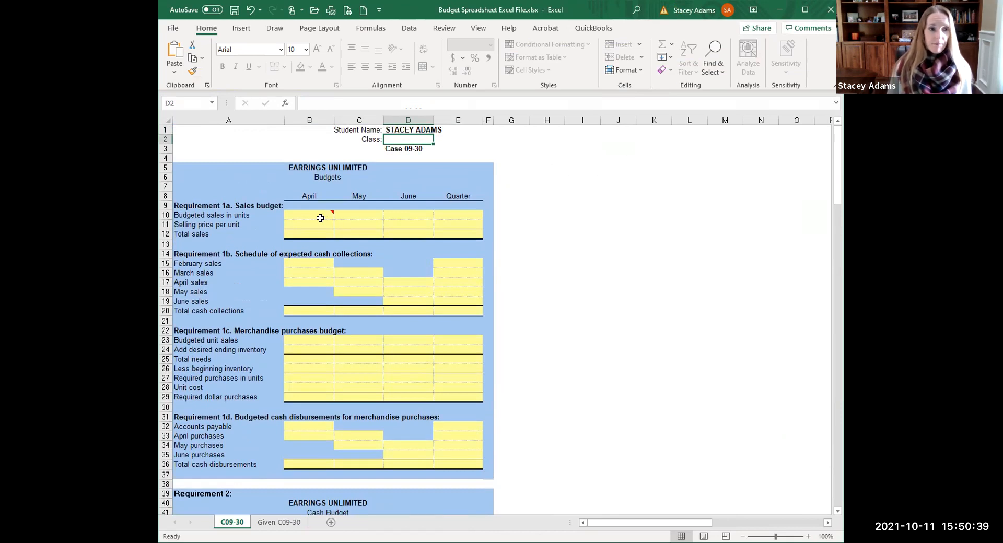
mouse_move(317, 217)
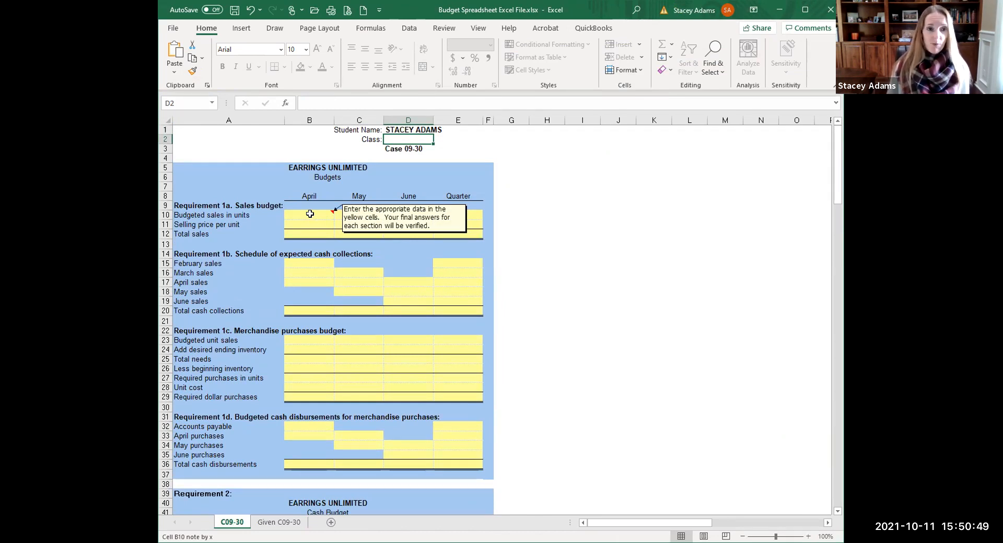
click(309, 214)
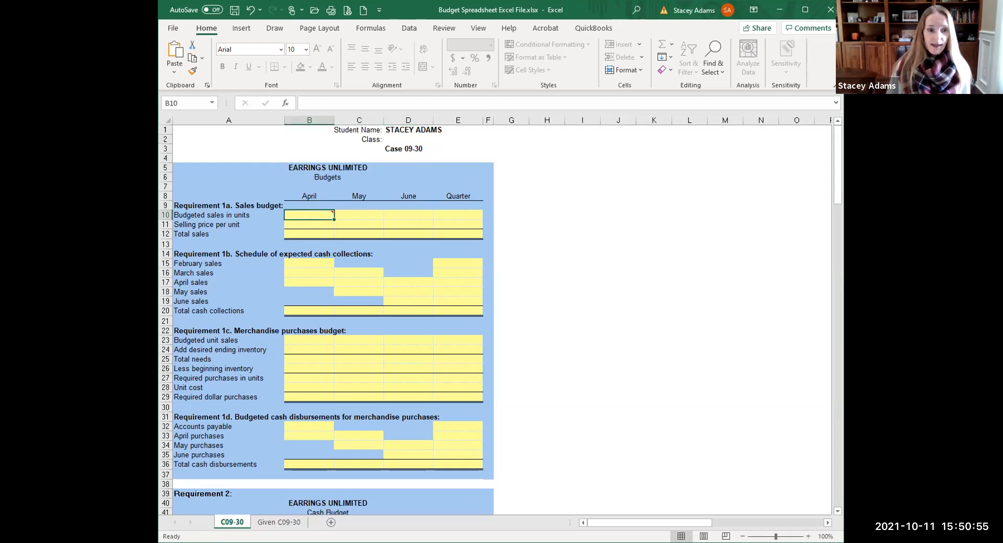
Point out and view the Given C09-30 sheet, then return to the C09-30 budget sheet.
mouse_move(299, 514)
mouse_down()
mouse_move(249, 541)
mouse_move(297, 521)
mouse_up()
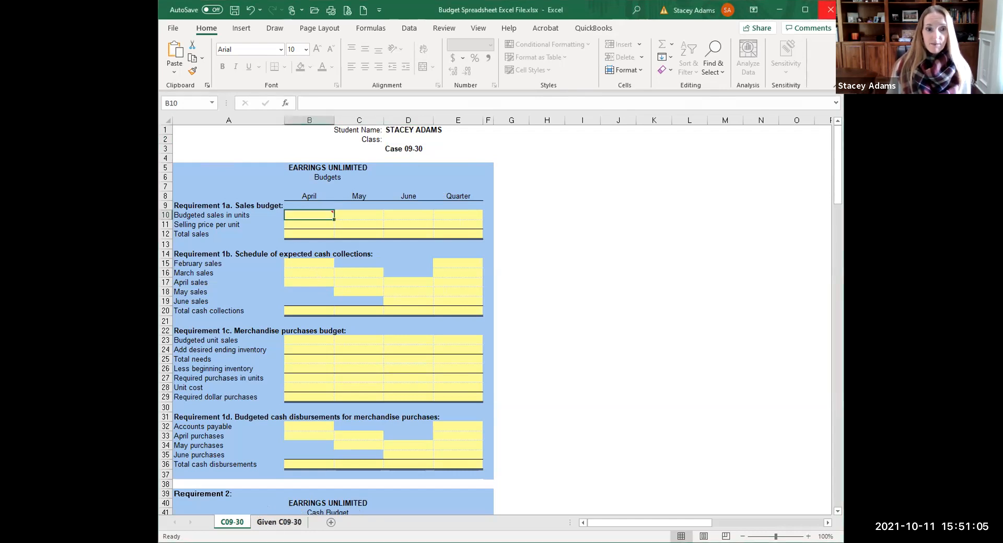
click(273, 520)
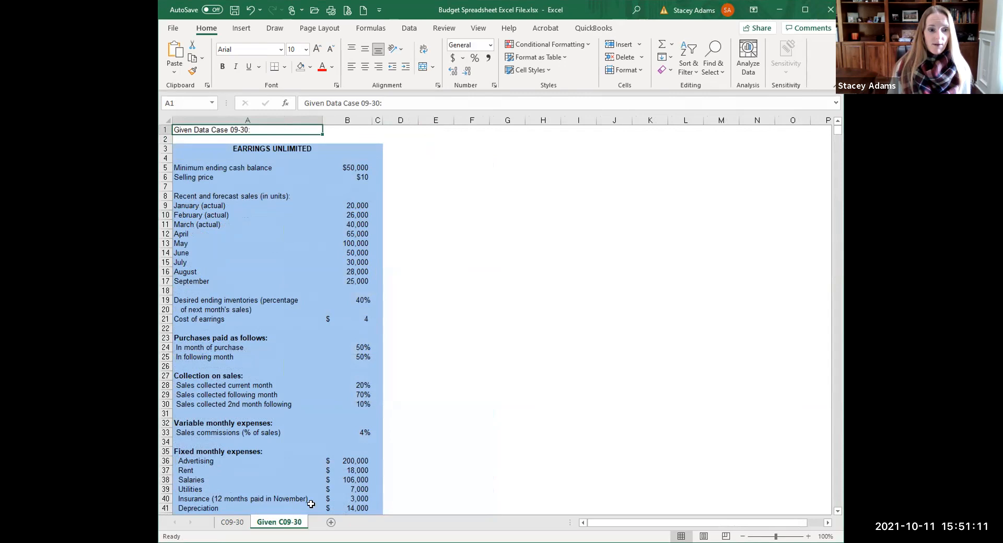
click(232, 523)
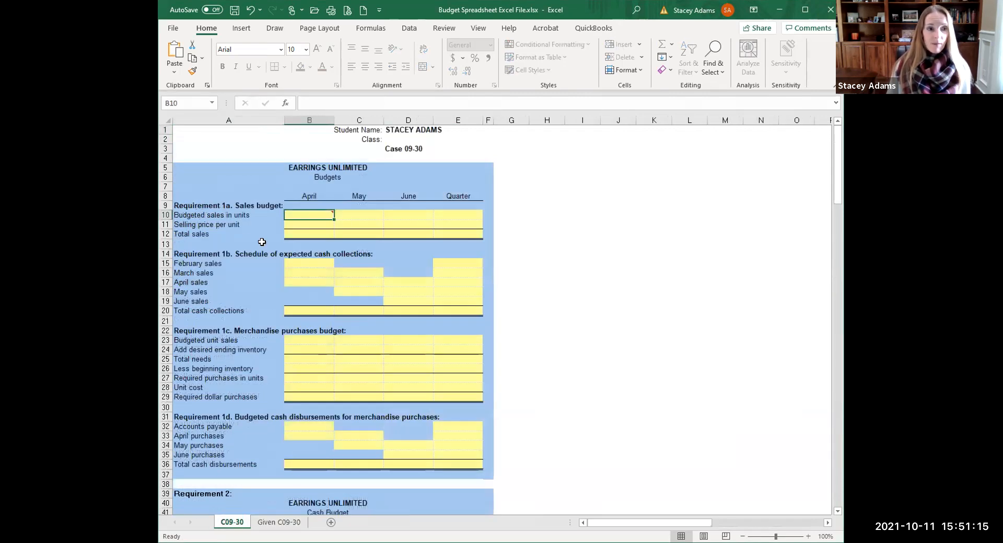
mouse_move(301, 215)
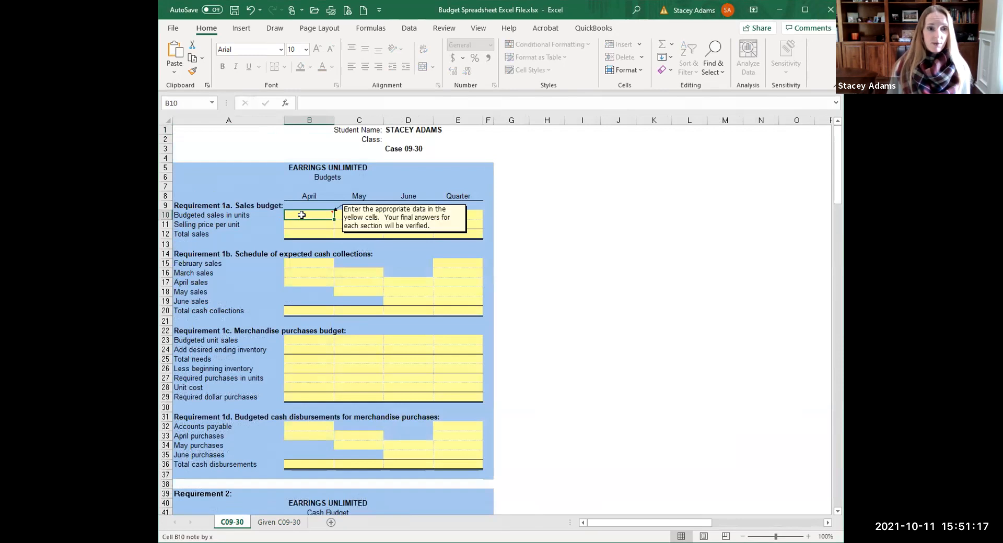
Link B10:D10 to the Given sheet's April–June forecasts in B12:B14 (65,000, 100,000, 50,000 units).
text(=)
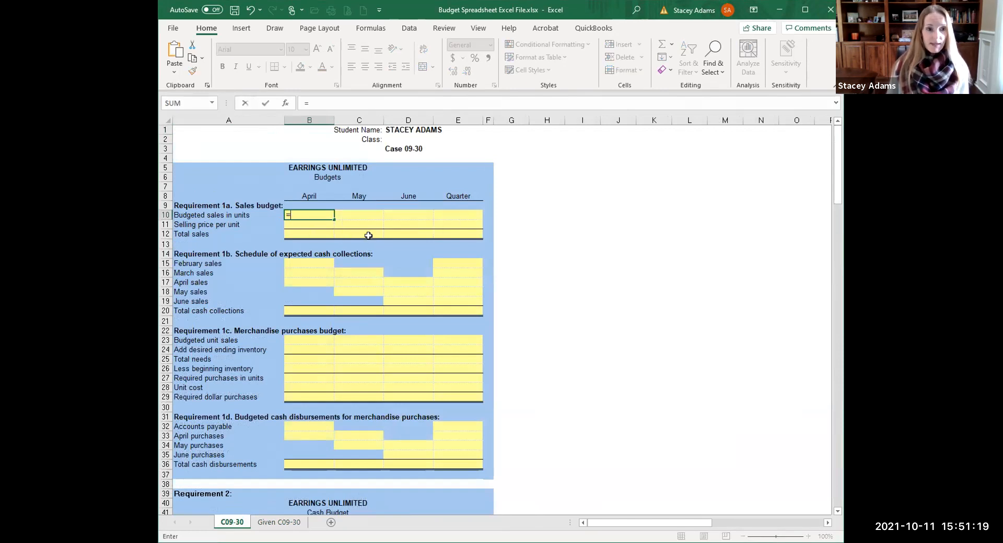
click(280, 524)
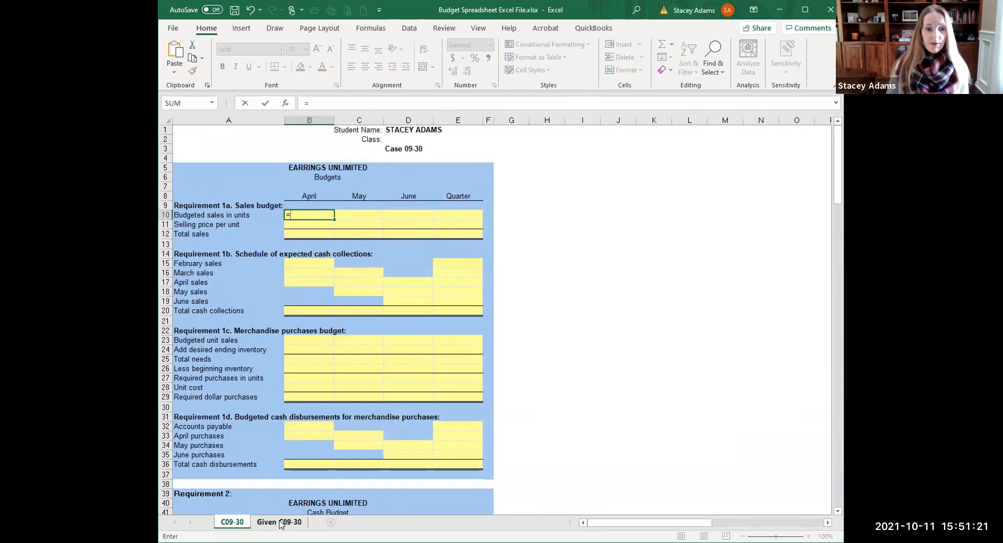
click(281, 523)
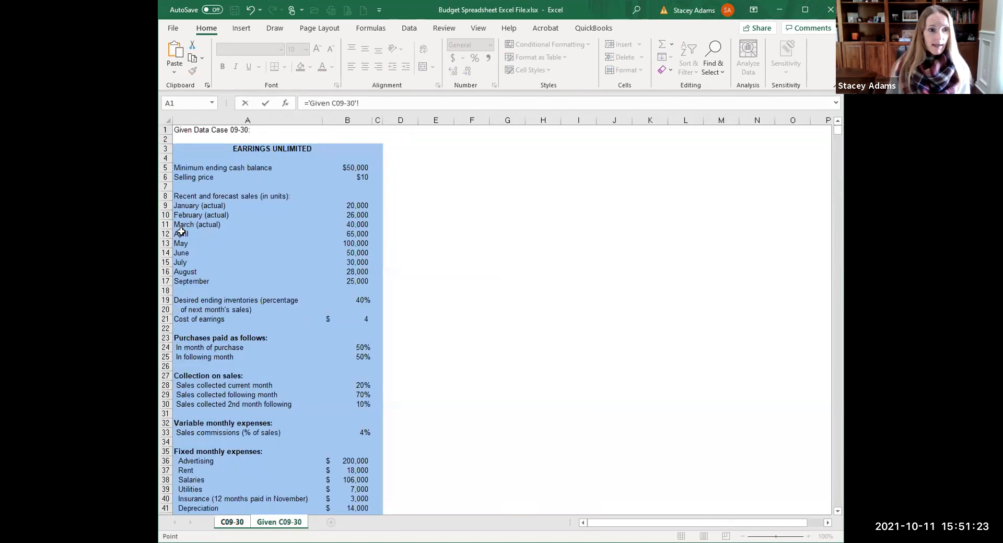
click(371, 234)
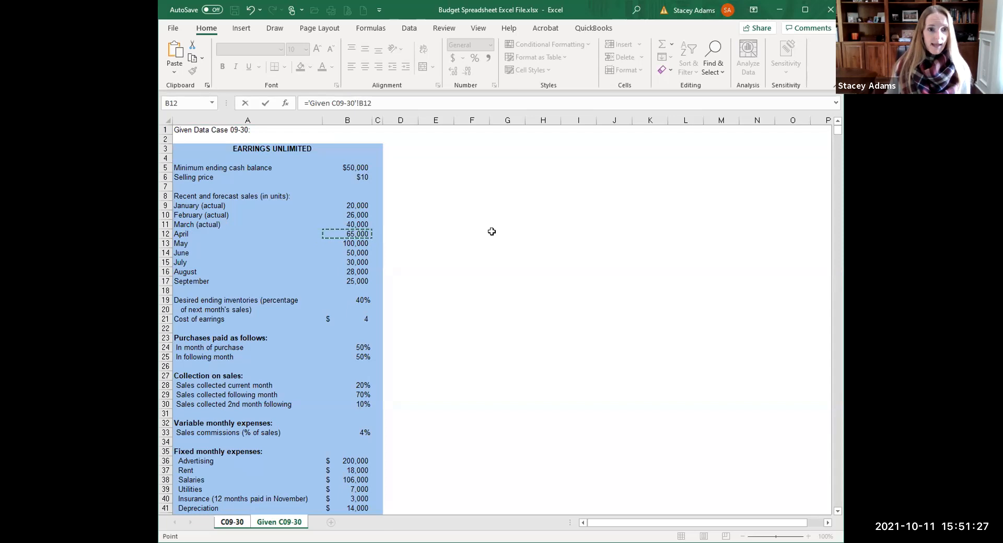
key(Return)
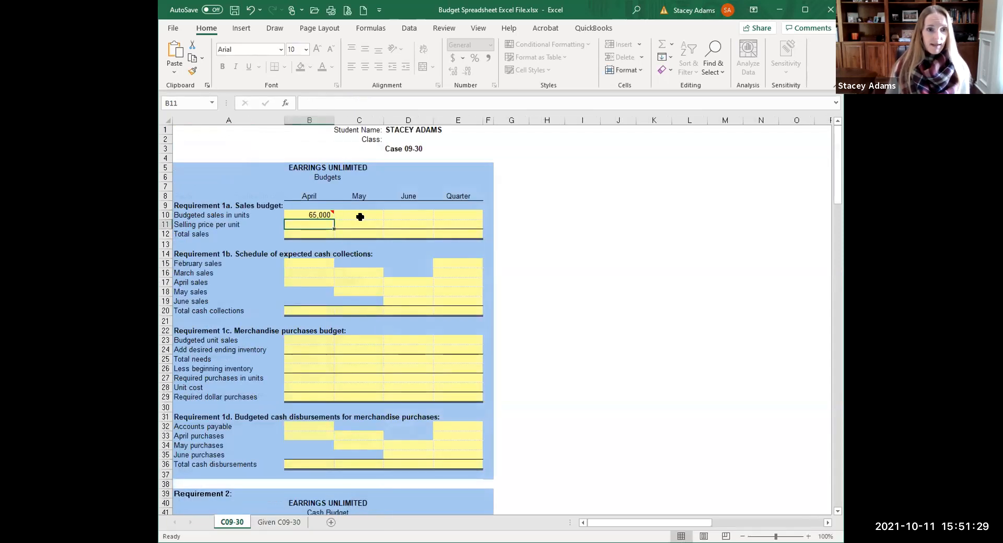
click(359, 215)
text(=)
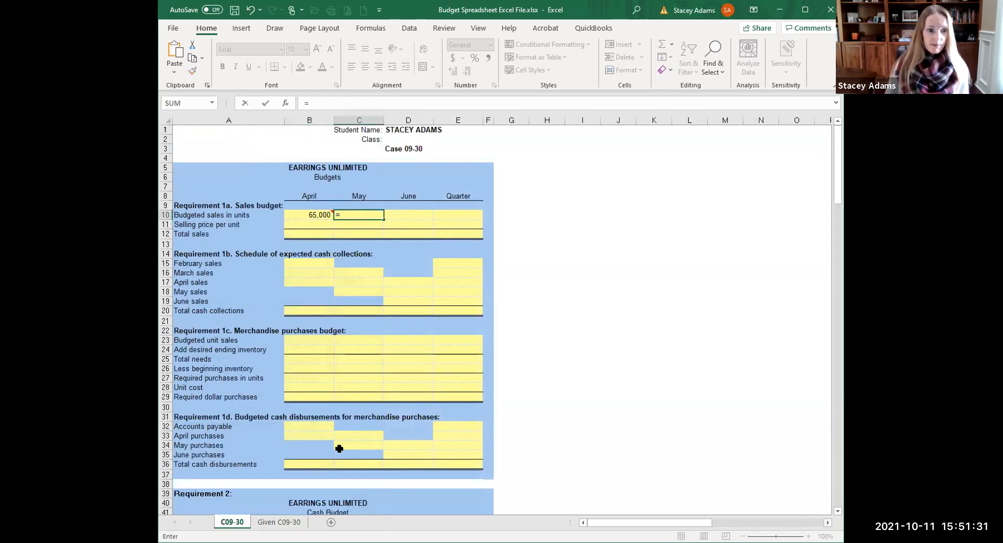
click(278, 524)
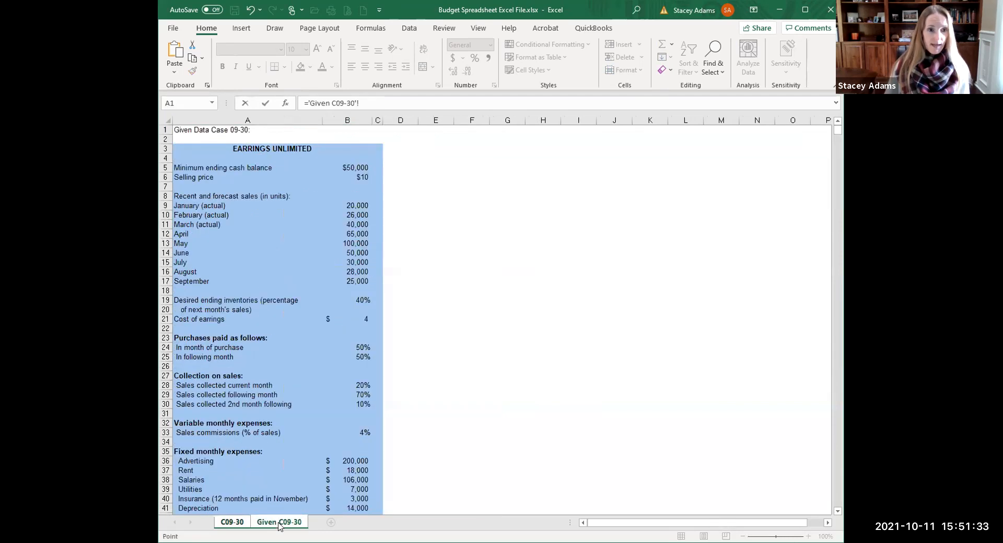
click(349, 241)
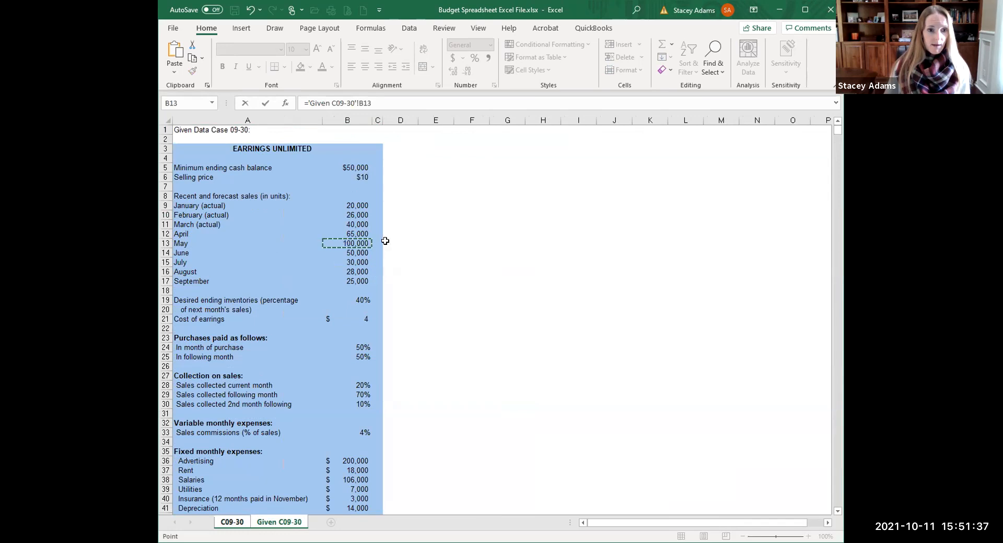
key(Return)
click(404, 213)
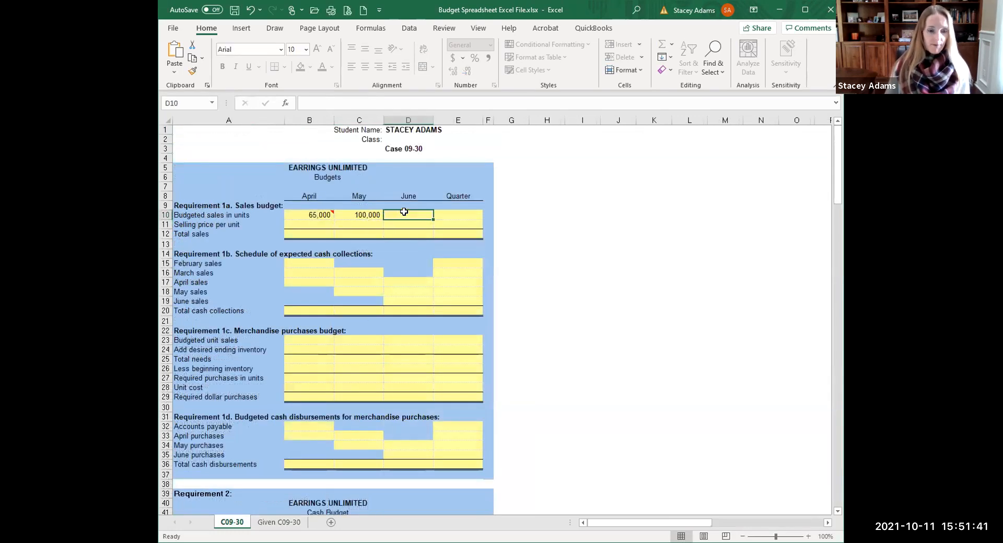
text(=)
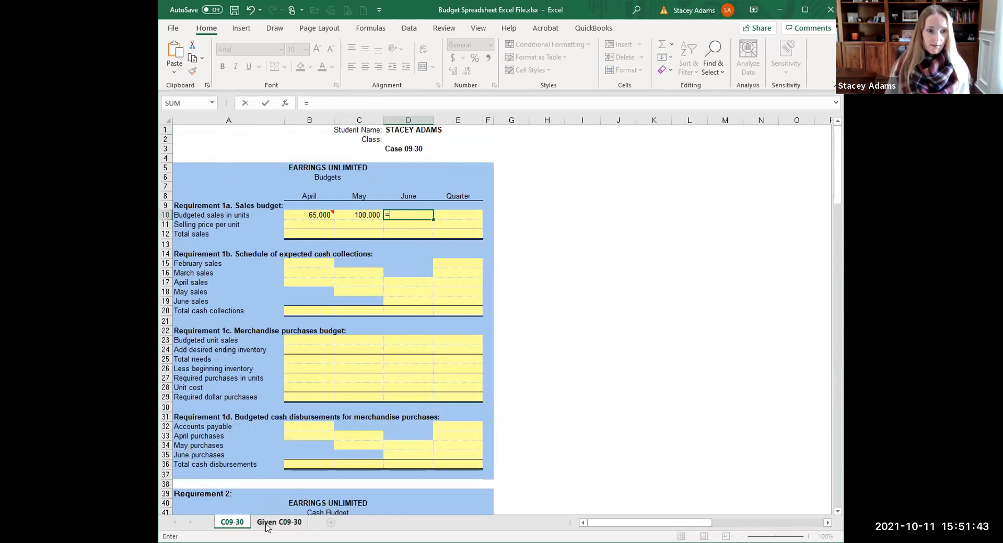
click(270, 524)
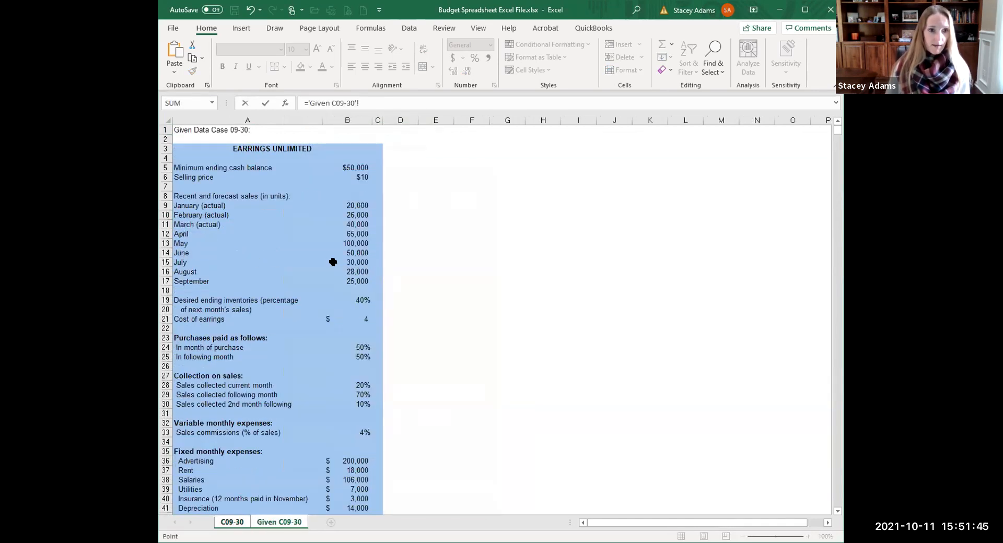
click(358, 253)
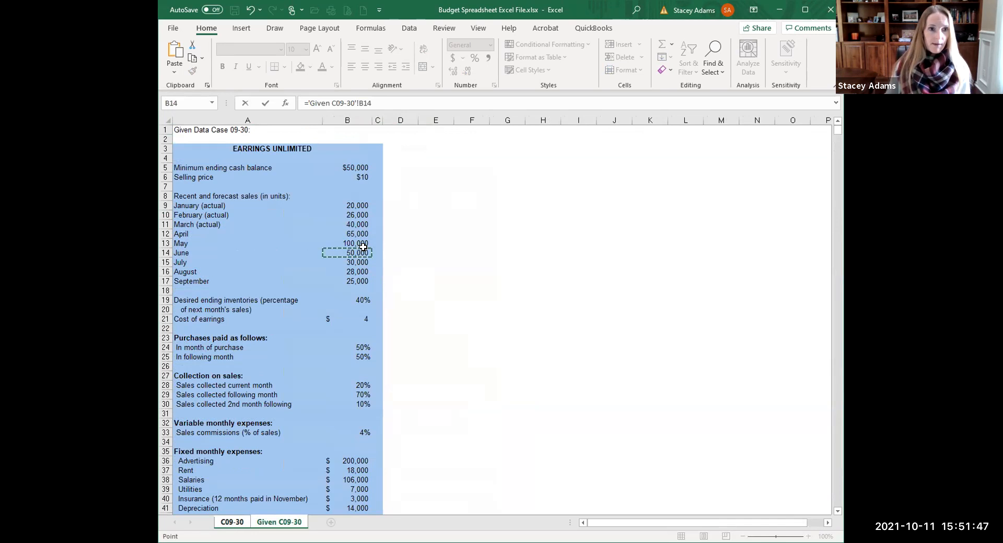
key(Return)
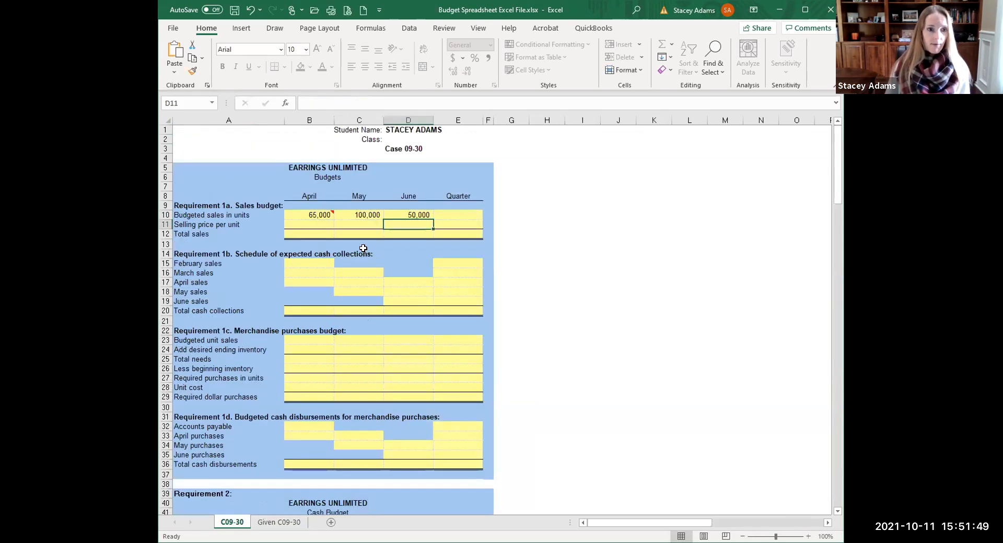
Link April's selling price in B11 to the Given sheet's $10 price in B6.
click(304, 221)
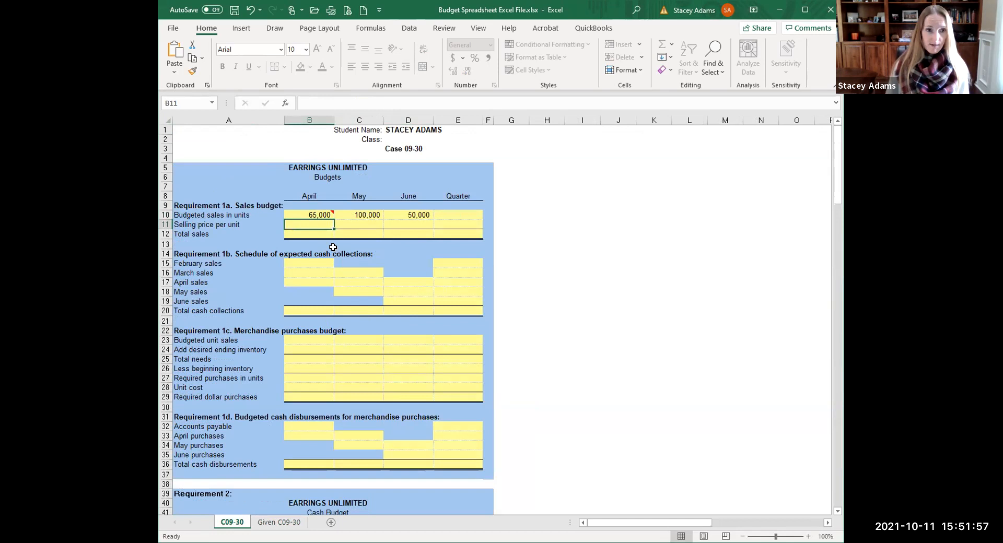
text(=)
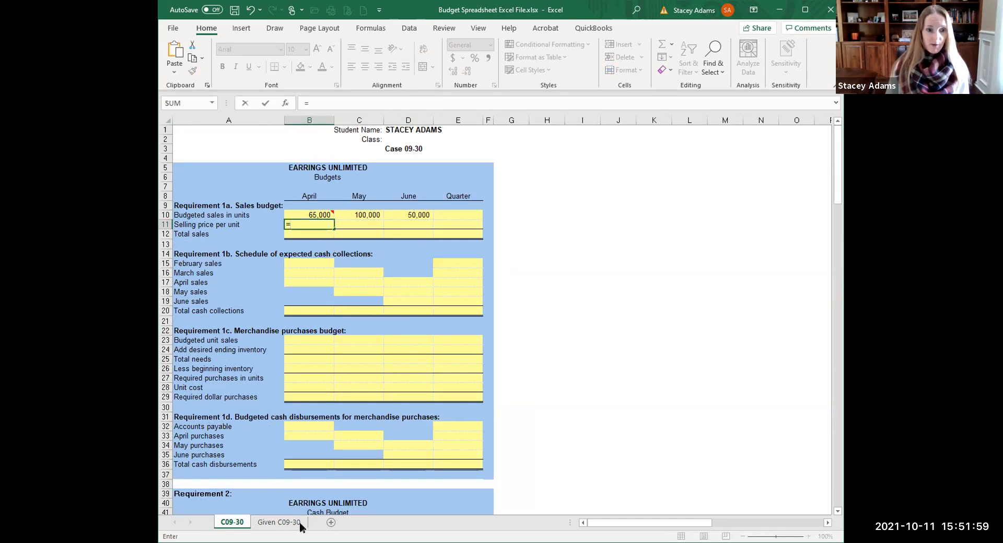
click(280, 522)
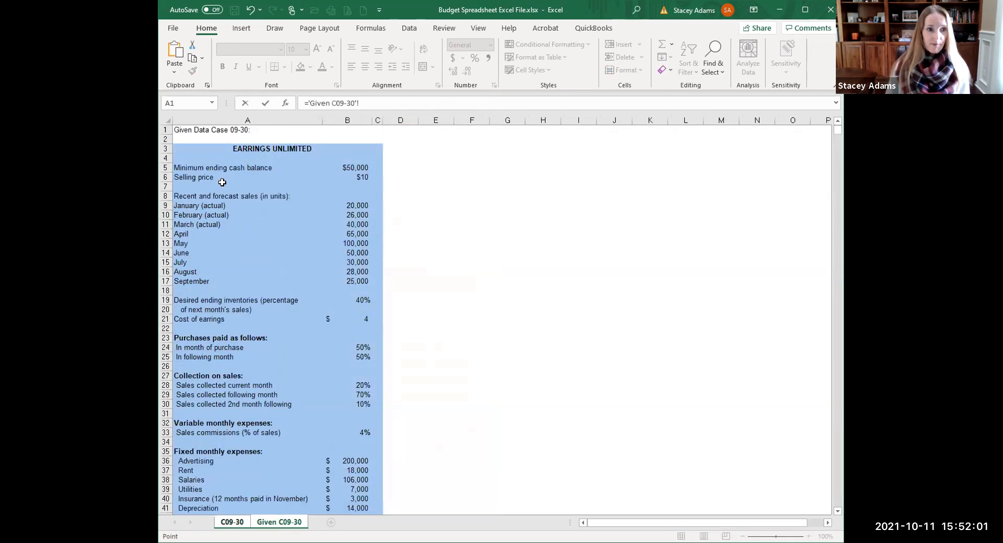
click(361, 177)
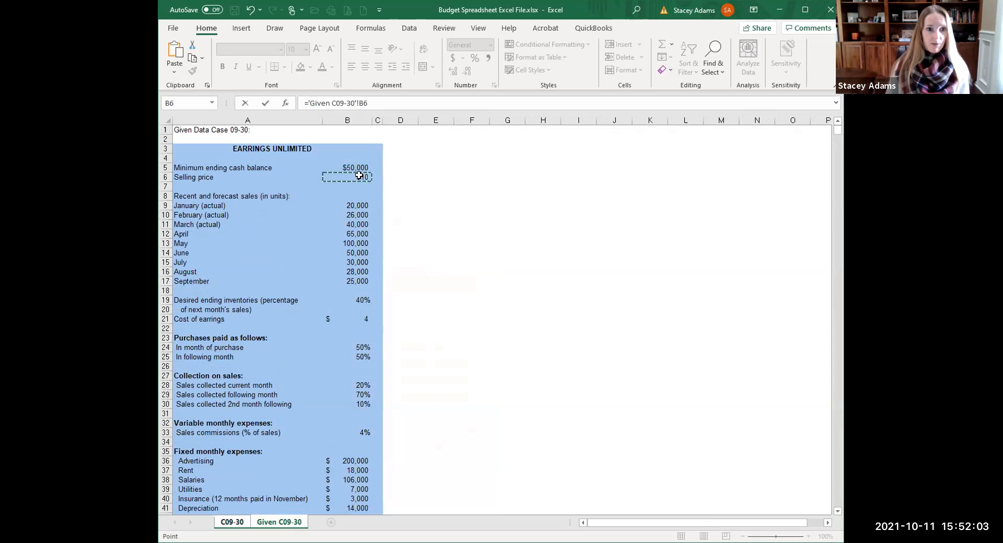
key(Return)
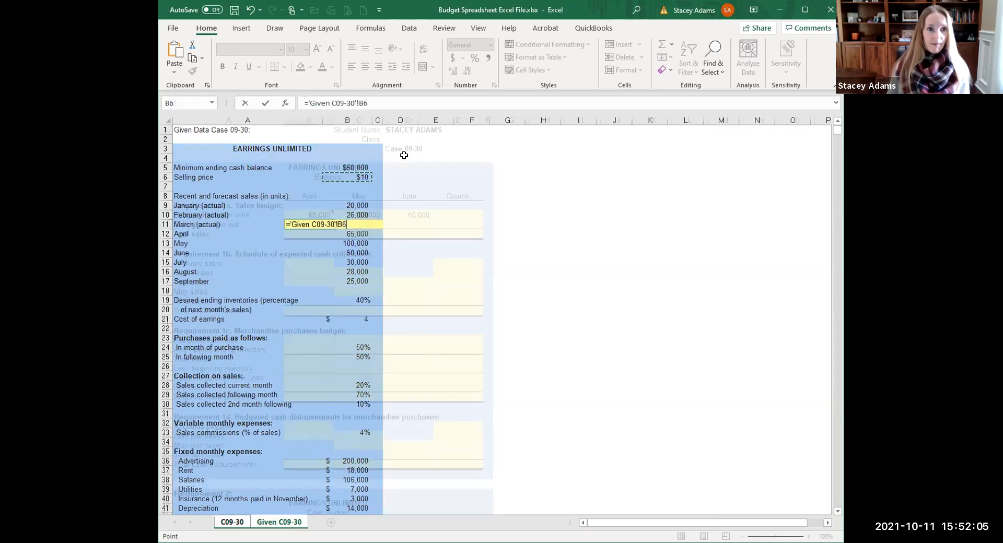
Set C11, D11 and E11 to =B11 so May, June and the quarter show $10.
click(356, 223)
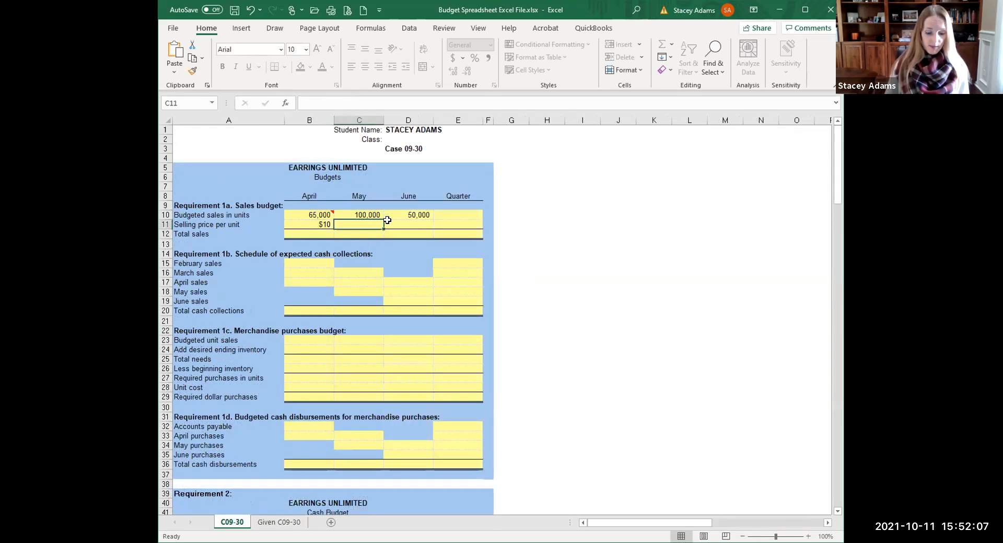
text(=)
click(304, 222)
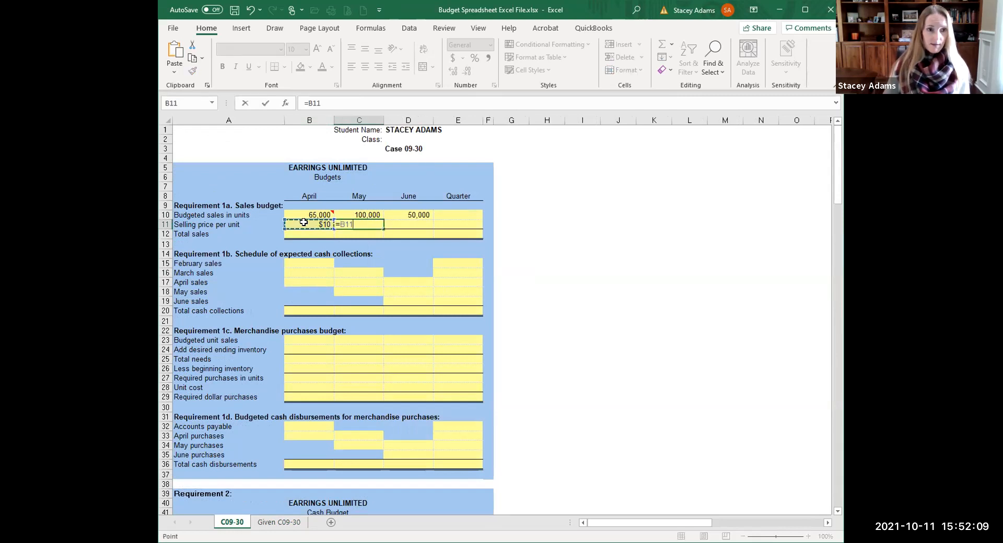
key(Return)
click(399, 223)
text(=)
click(299, 222)
key(Return)
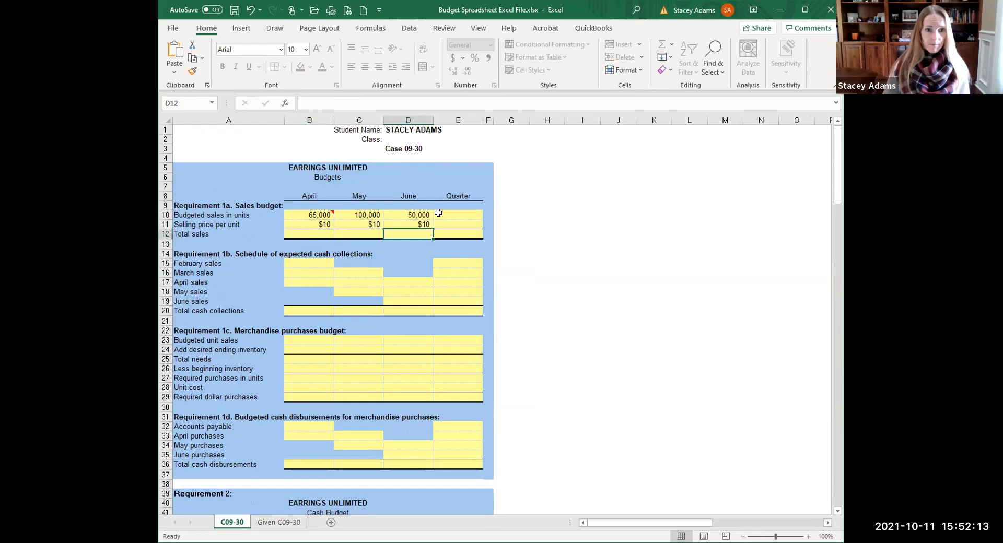
click(470, 223)
text(=)
click(318, 223)
key(Return)
click(456, 215)
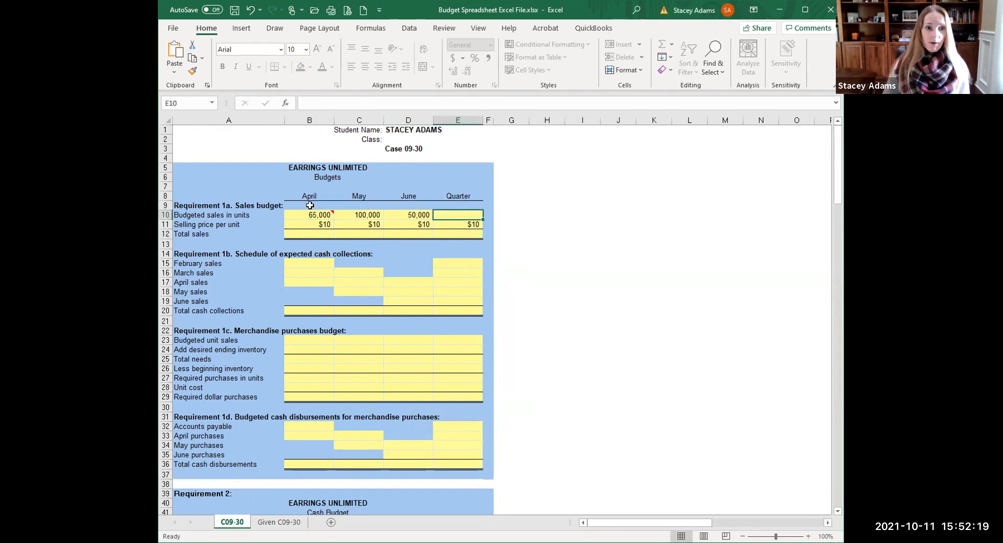
mouse_move(309, 215)
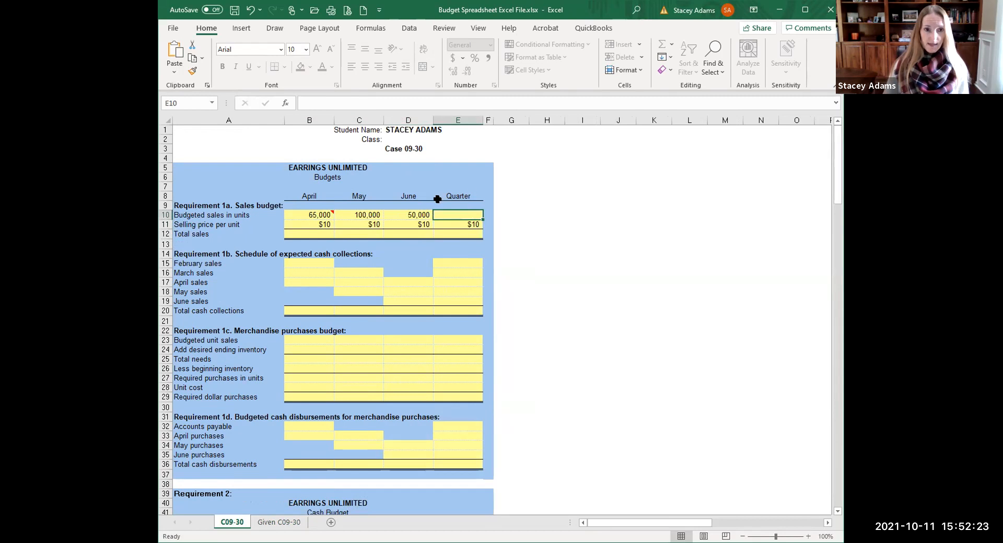
Total the quarter's units in E10 as =B10+C10+D10, giving 215,000.
text(=)
click(308, 214)
text(+)
click(352, 215)
text(+)
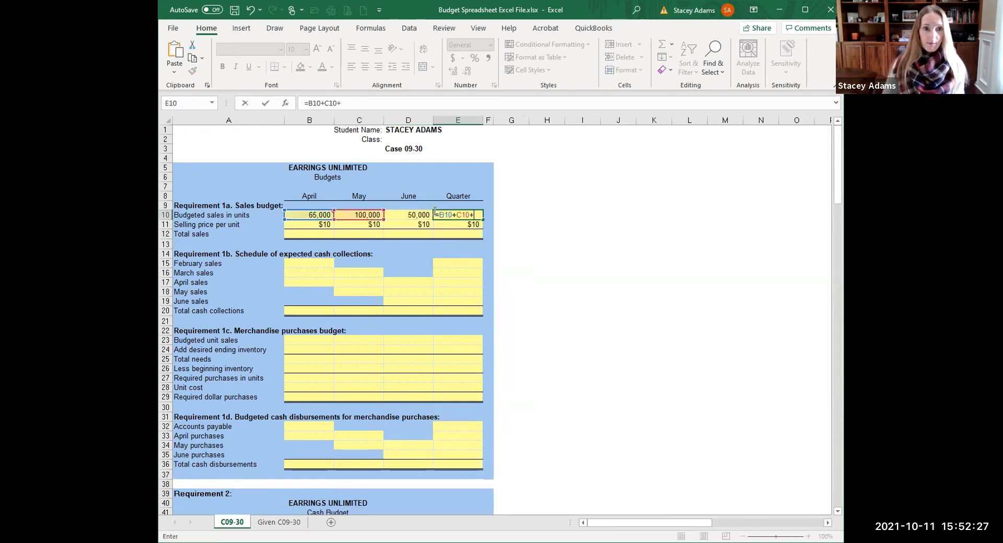
click(415, 214)
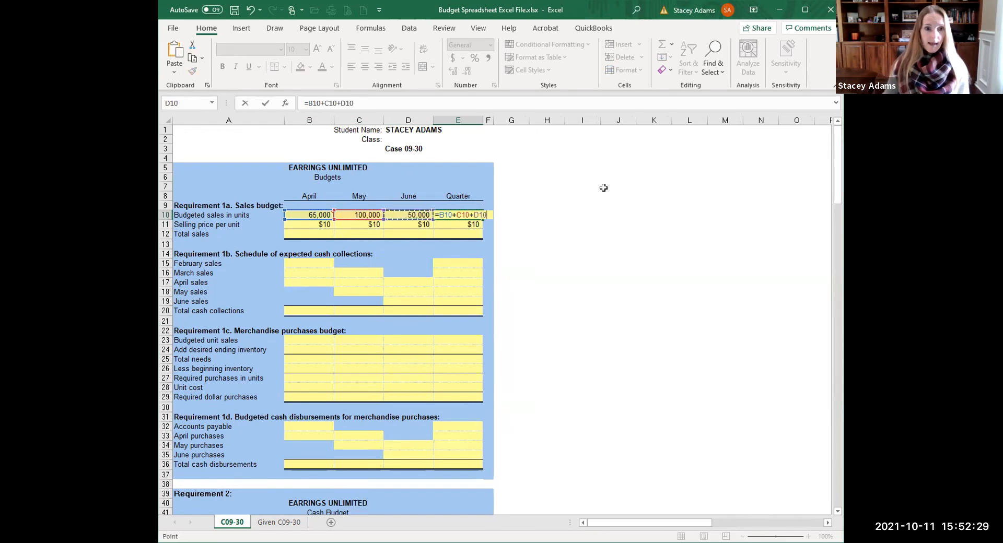
key(Return)
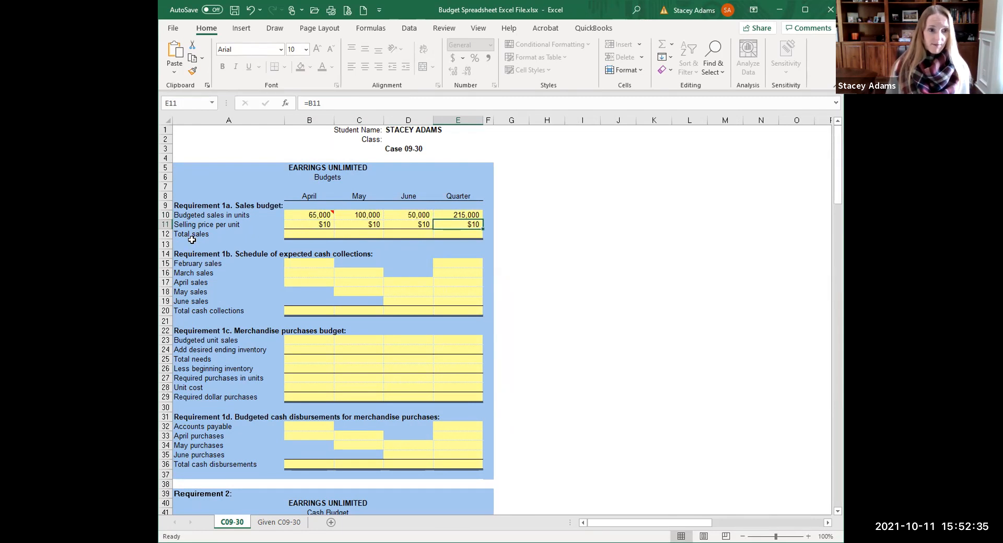
click(308, 231)
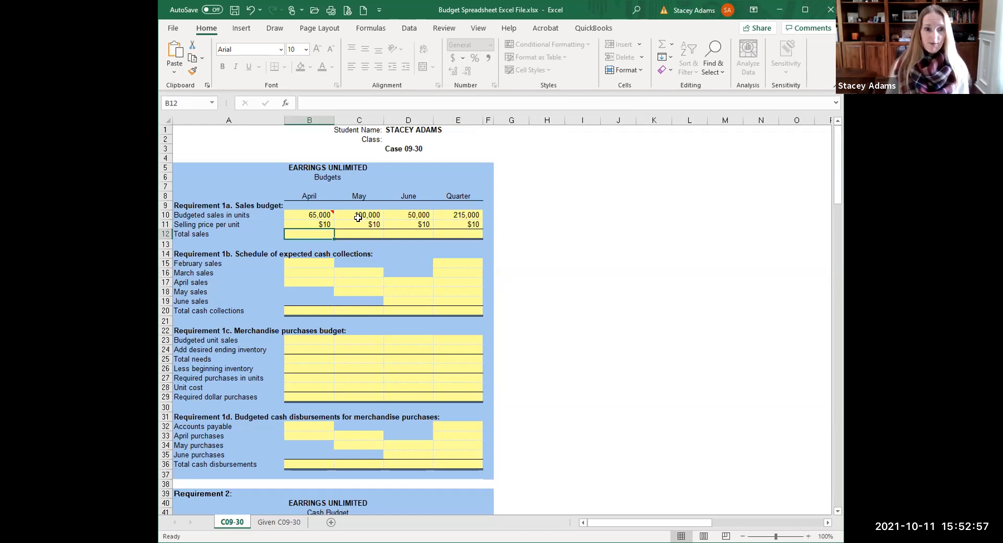
Enter =B10*B11 in B12 so April total sales shows $650,000.
text(=)
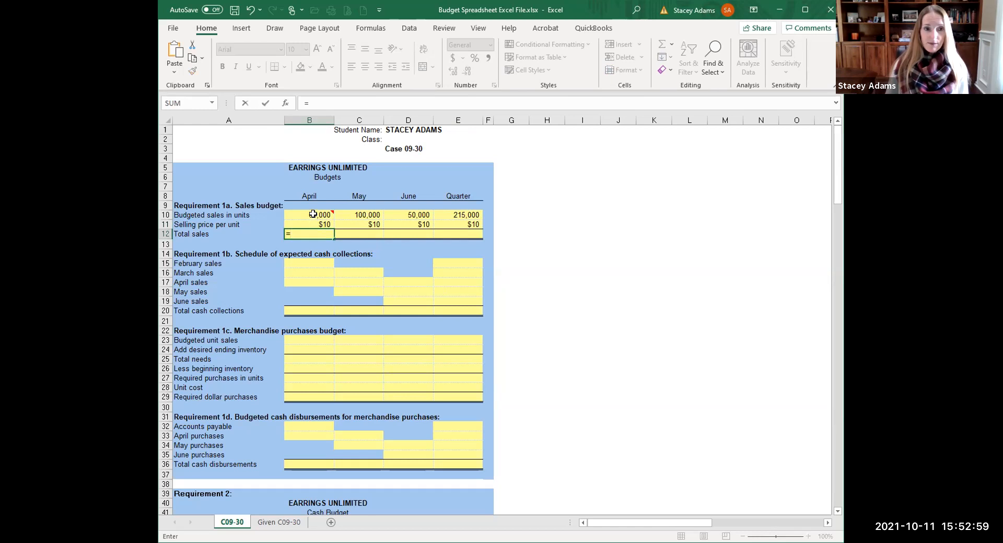
click(312, 214)
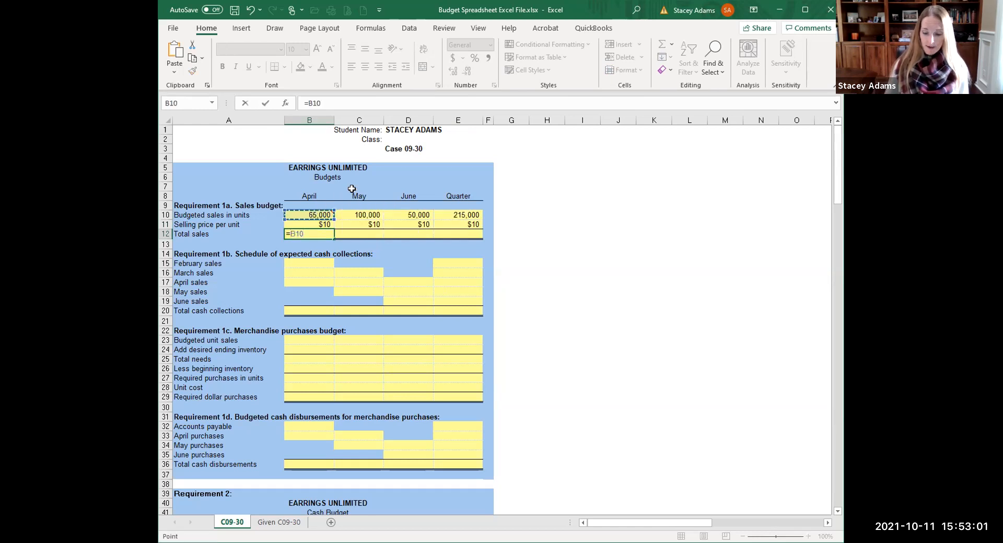
text(*)
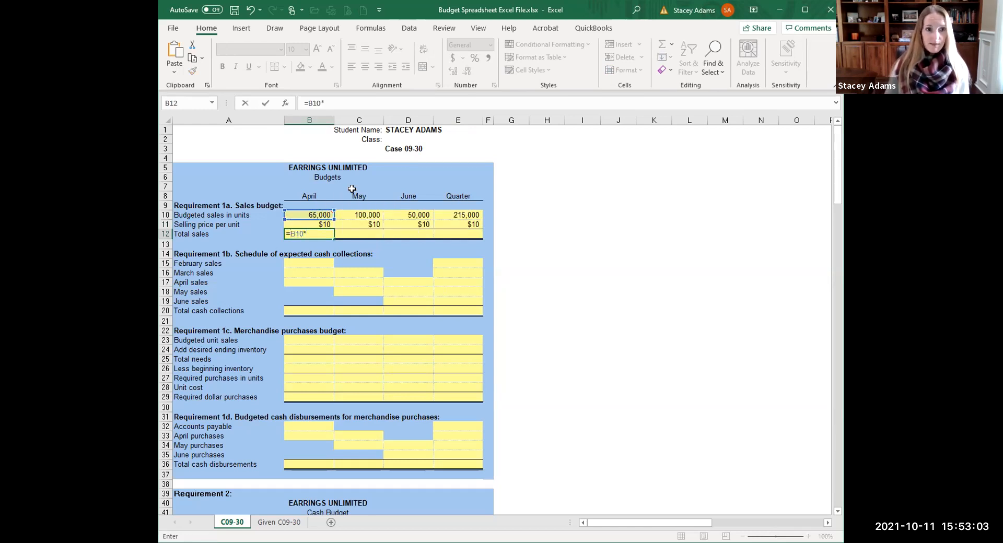
click(320, 224)
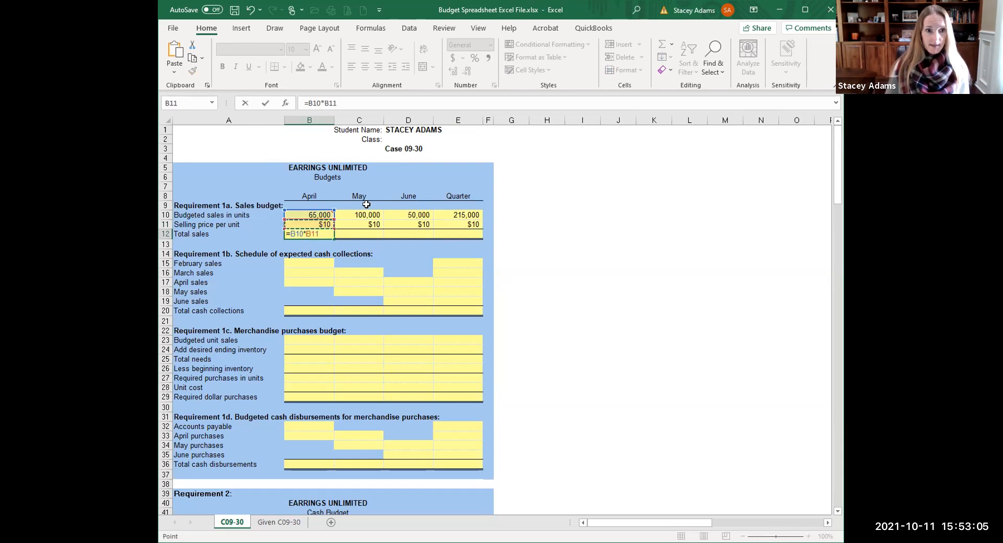
key(Return)
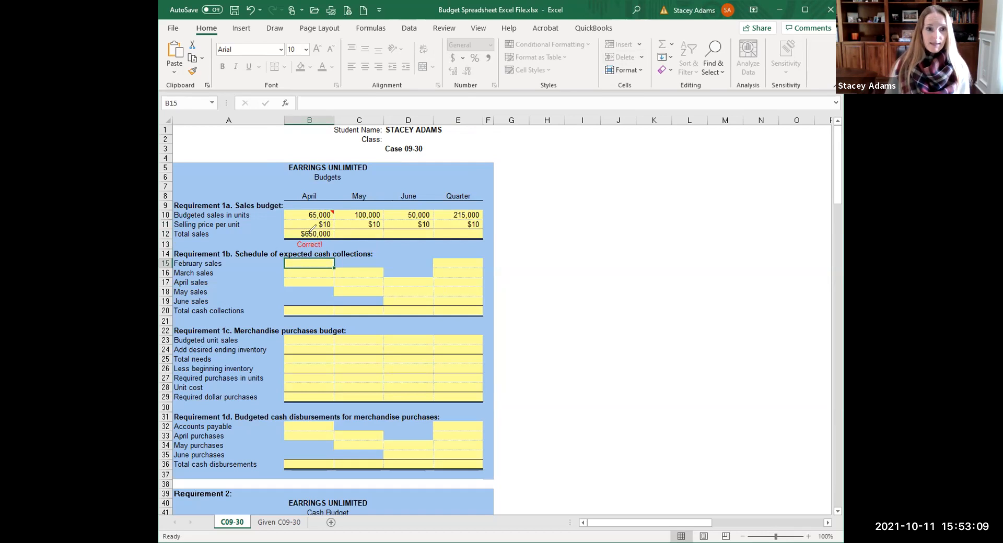
mouse_move(310, 238)
mouse_down()
mouse_move(279, 246)
mouse_move(326, 254)
mouse_move(316, 238)
mouse_up()
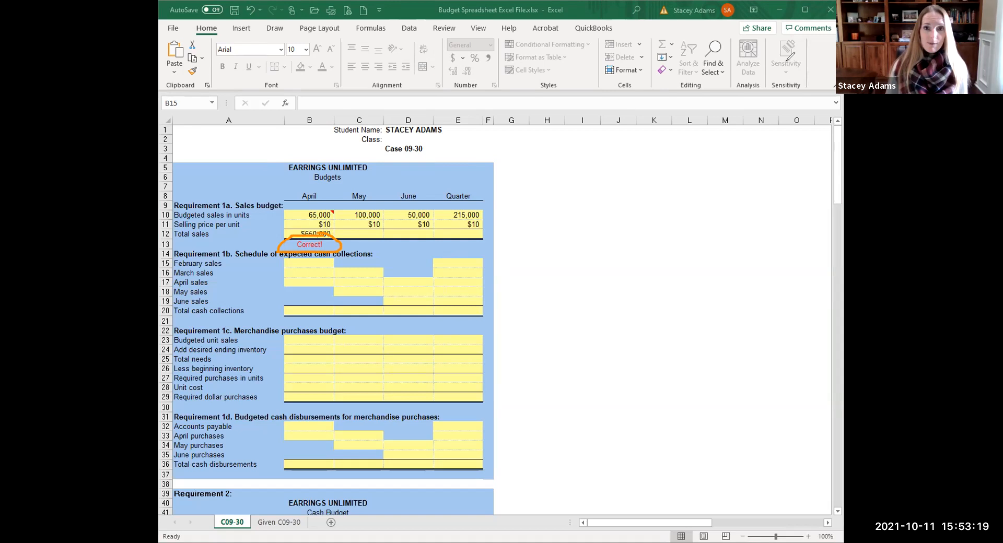
click(786, 61)
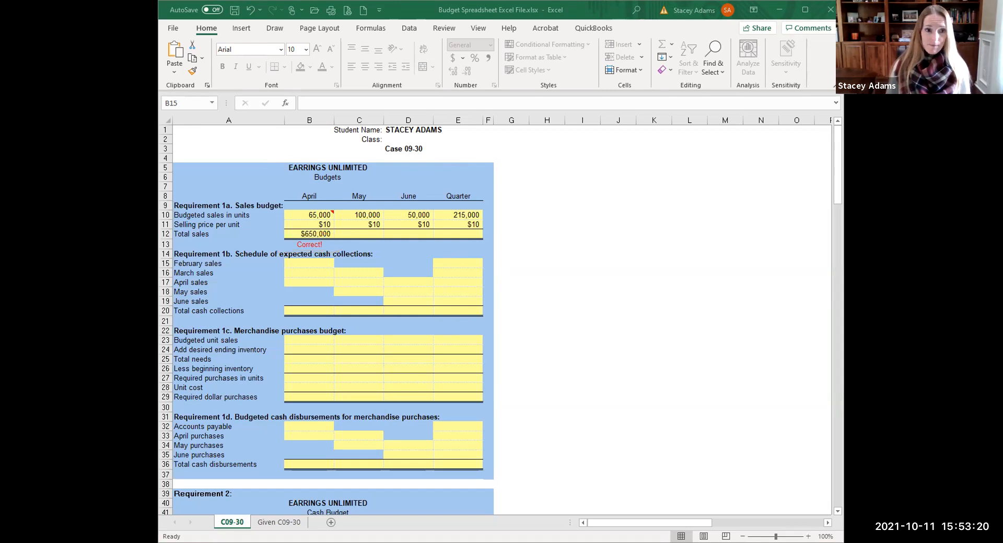
Replace the mistyped May total sales in C12 with =C10*C11, giving $1,000,000.
click(363, 230)
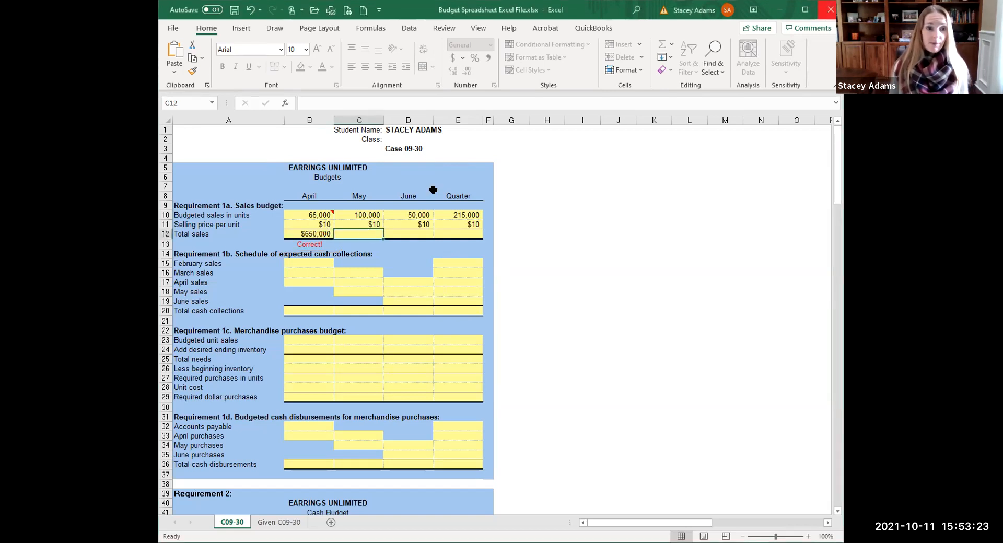
text(457)
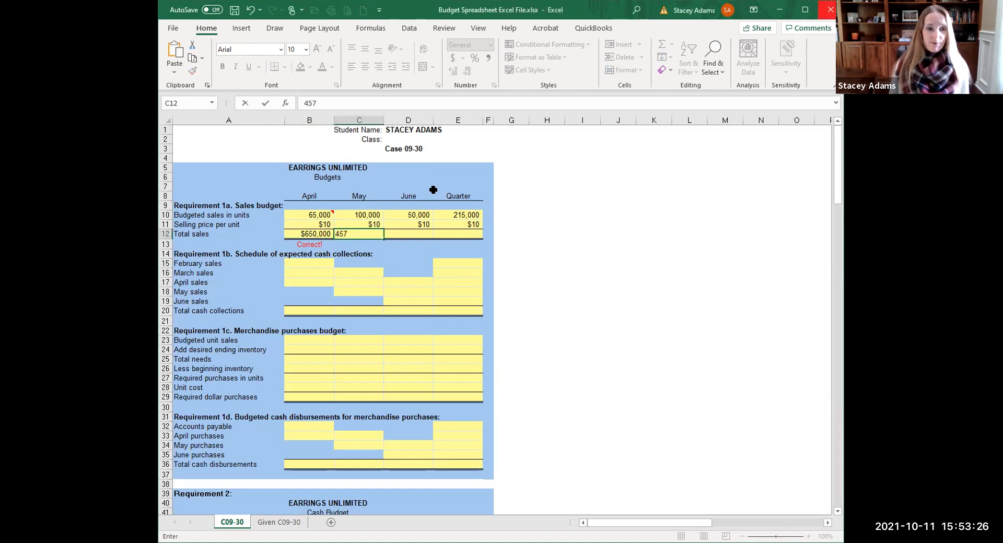
key(Return)
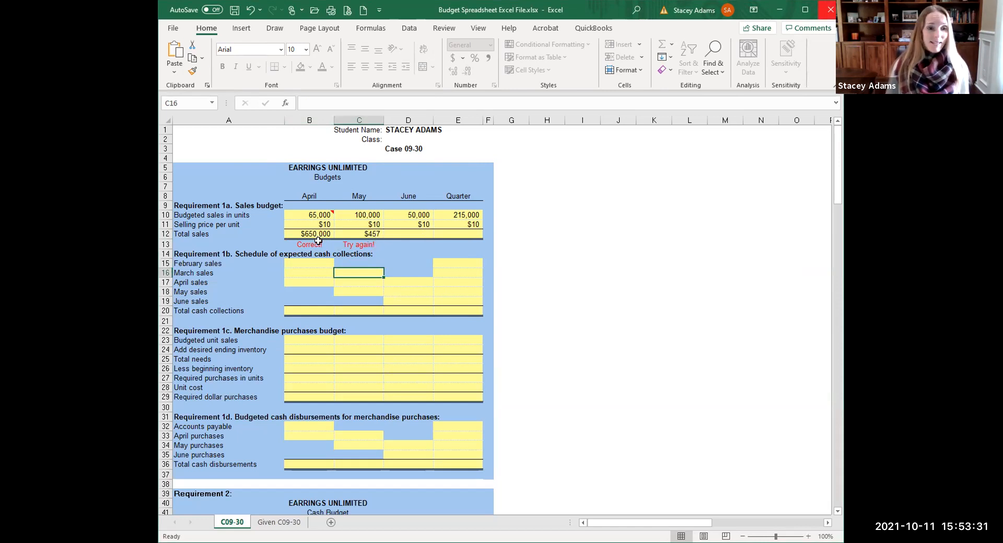
click(360, 232)
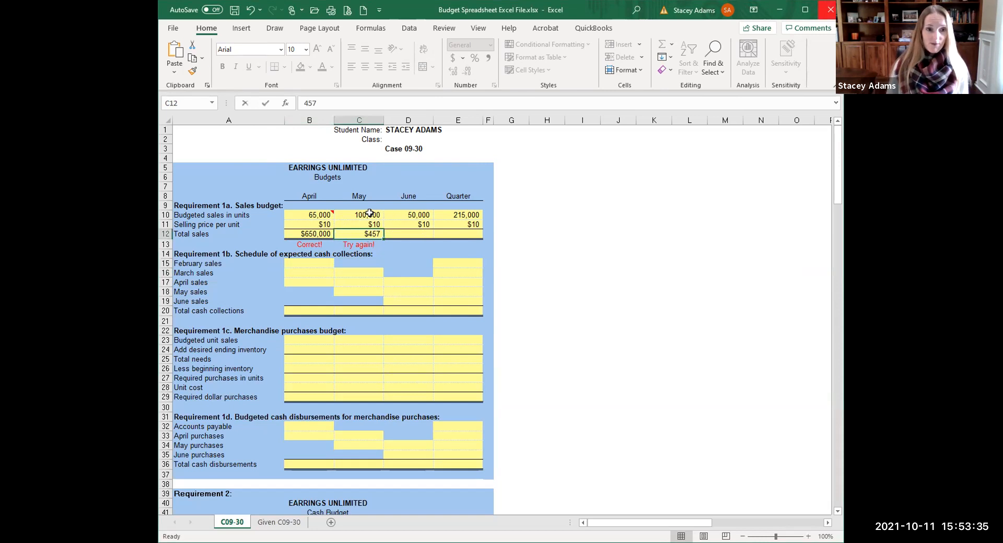
text(=)
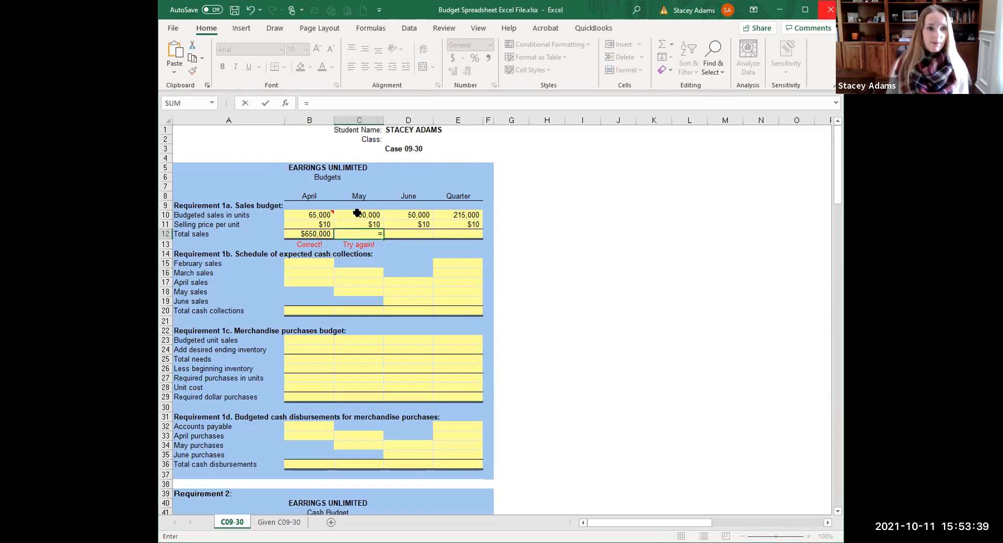
click(356, 213)
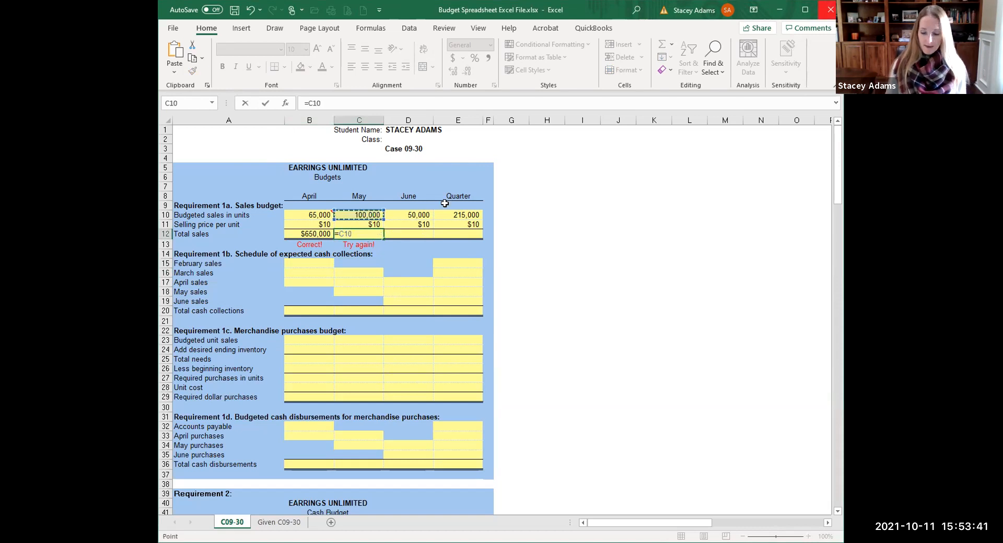
text(*)
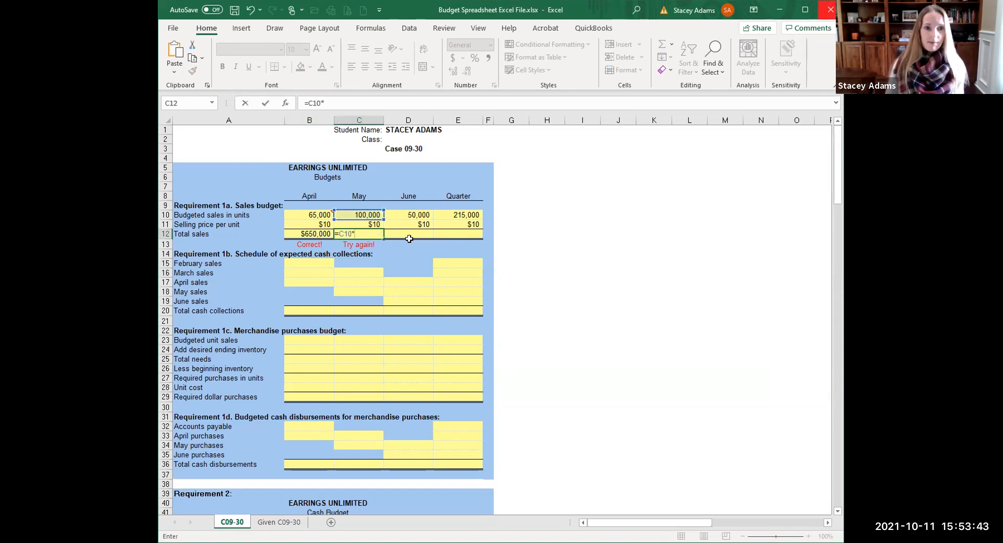
click(364, 224)
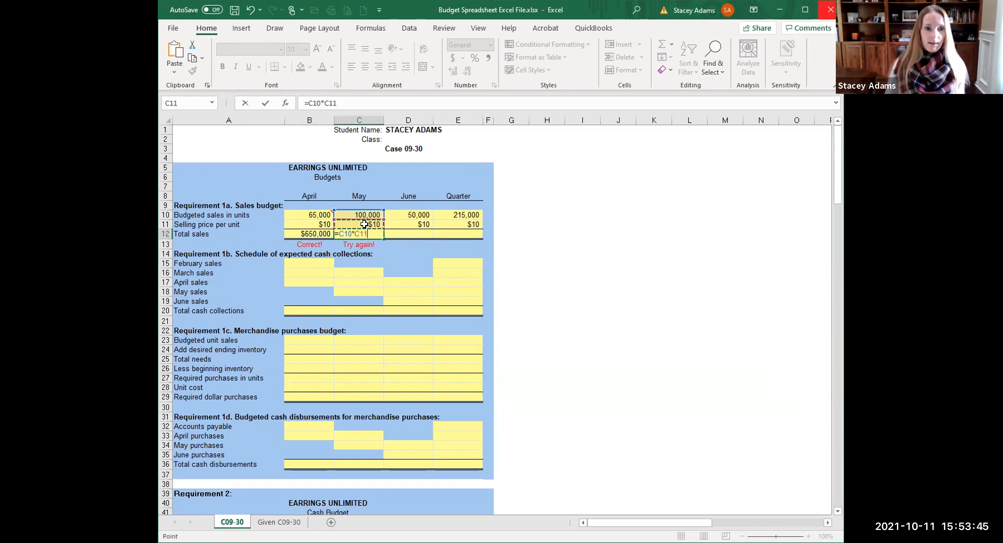
key(Return)
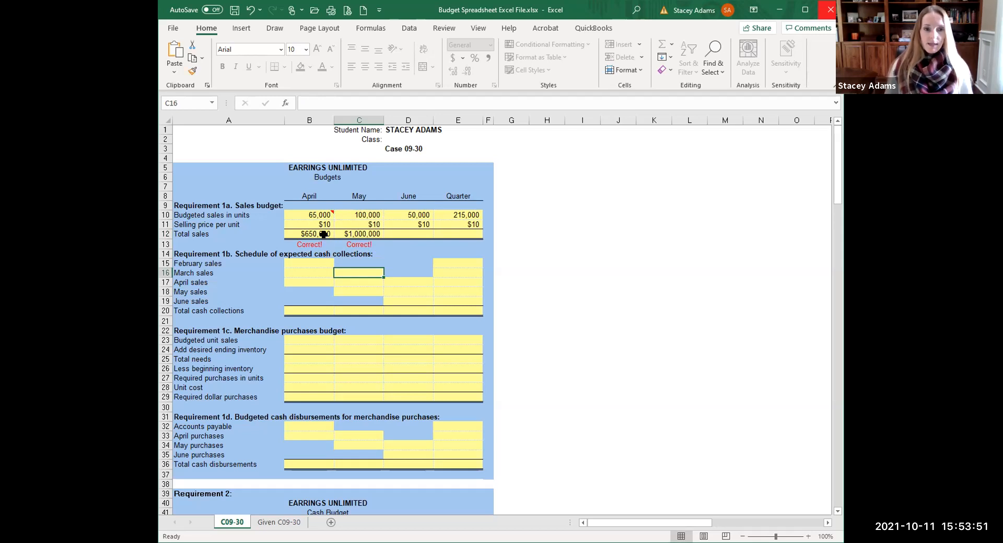
scroll(331, 245, down, 3)
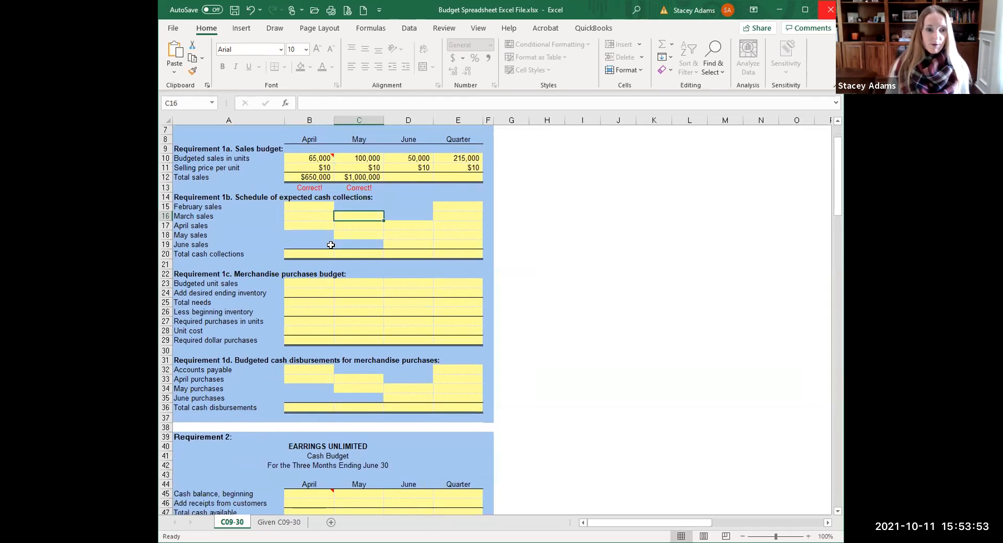
scroll(331, 245, down, 6)
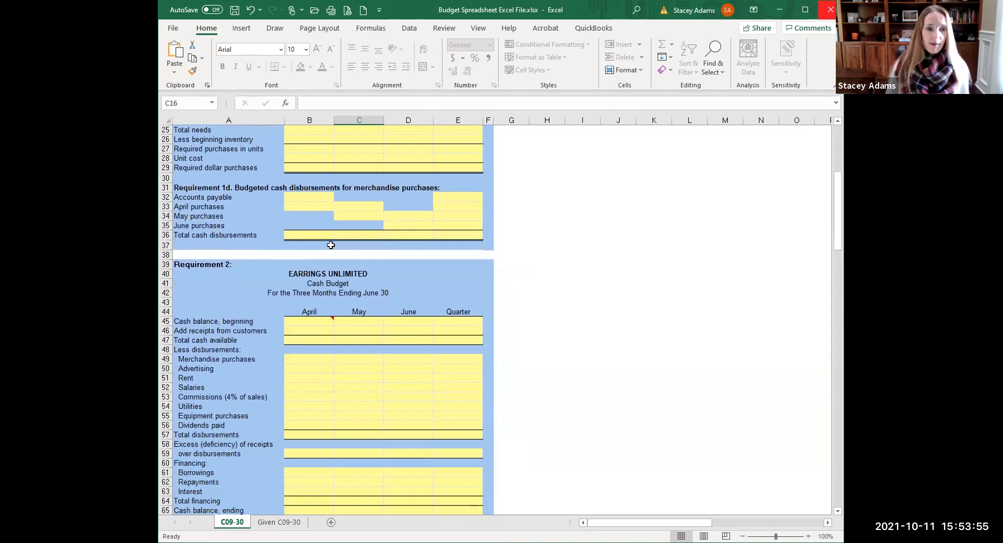
scroll(331, 245, down, 8)
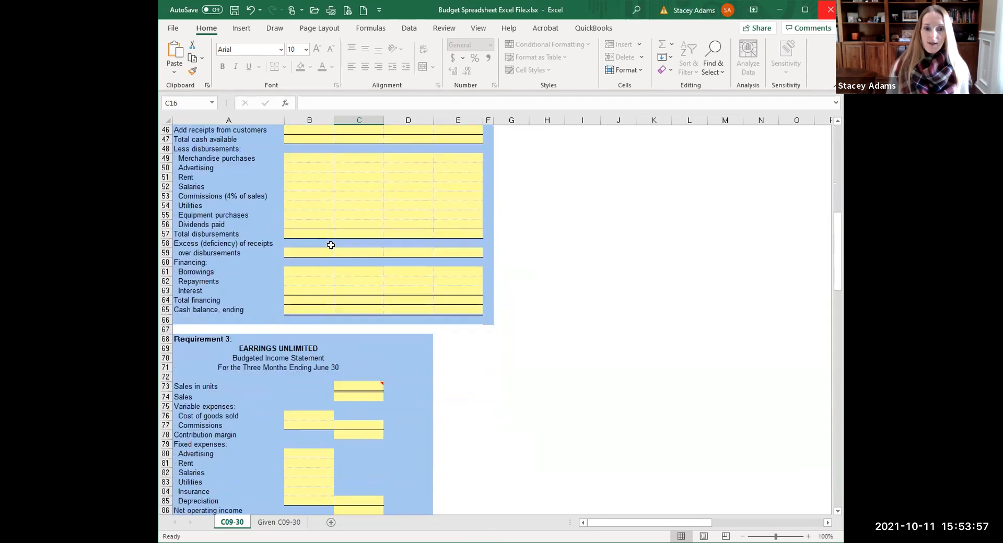
scroll(331, 245, down, 9)
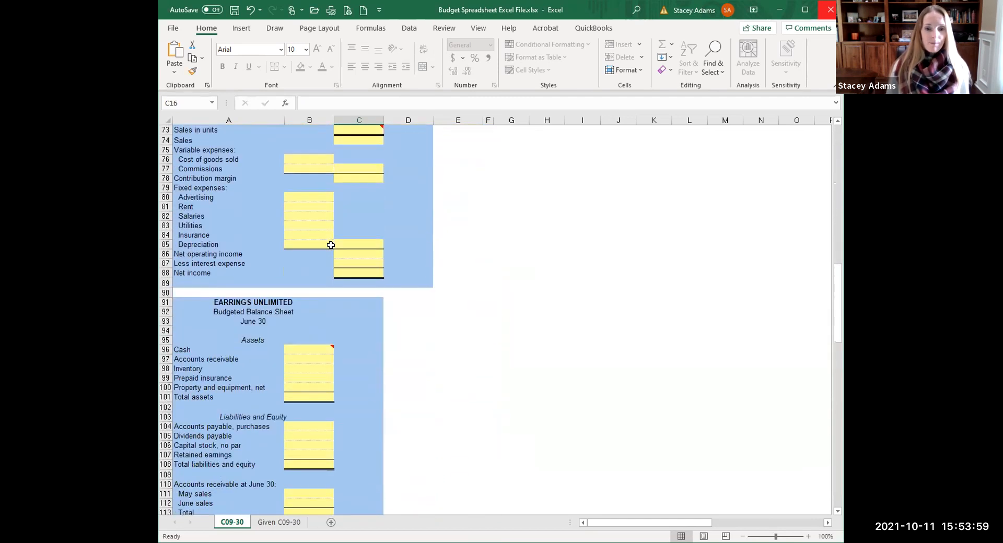
scroll(331, 245, down, 3)
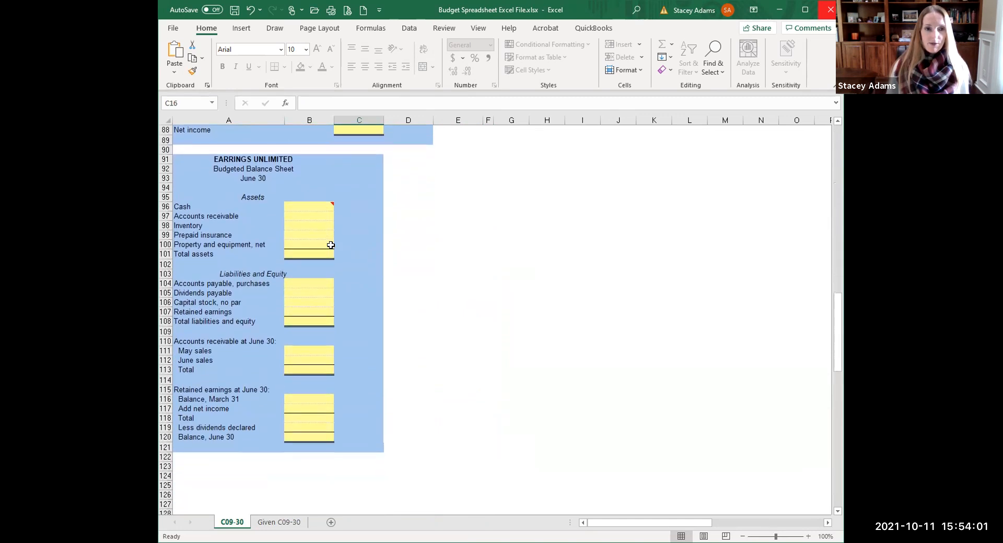
scroll(331, 244, up, 5)
scroll(330, 245, up, 15)
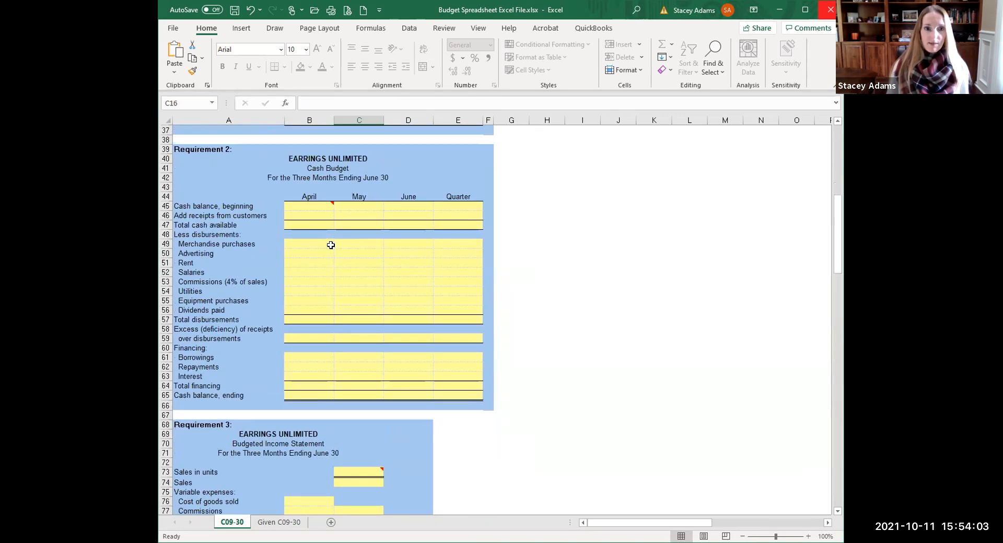
scroll(331, 244, up, 9)
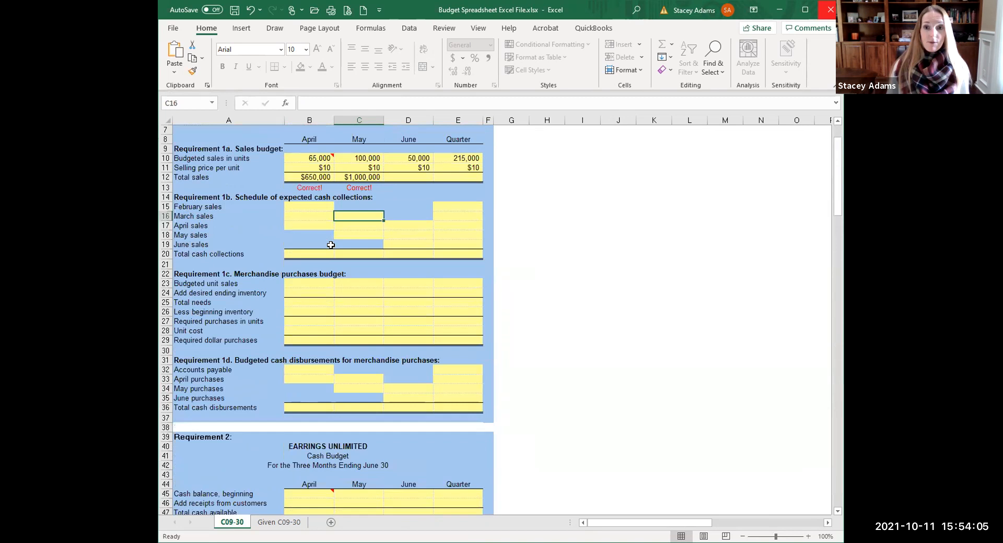